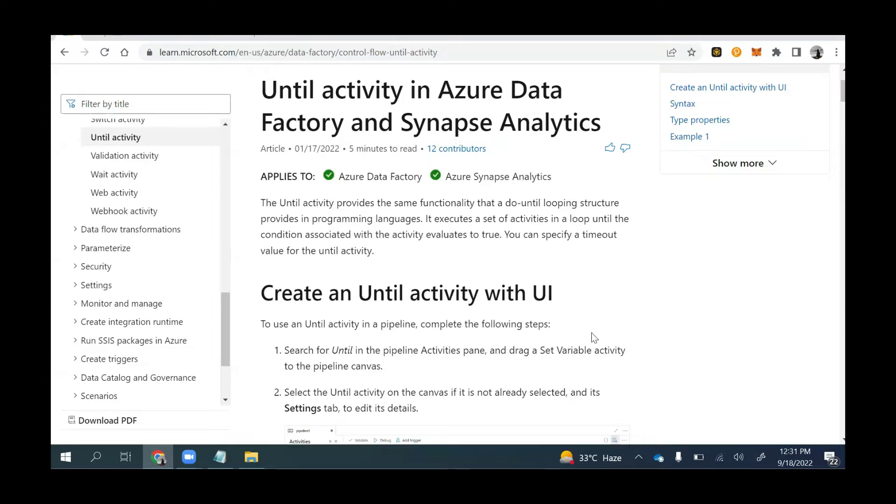
Step: Read the Until activity's introductory description, covering the do-until looping structure and the loop that runs until its condition evaluates to true
left_click_drag(426, 219, 282, 214)
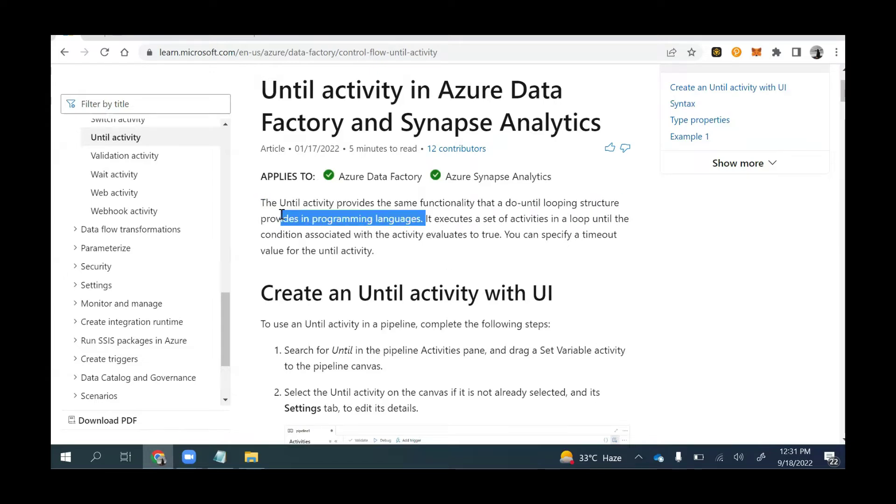
left_click(384, 279)
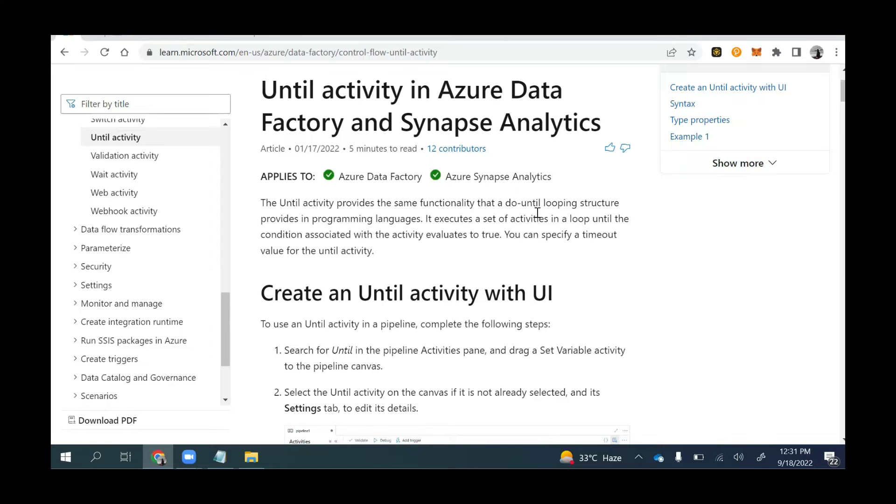
left_click_drag(588, 220, 426, 218)
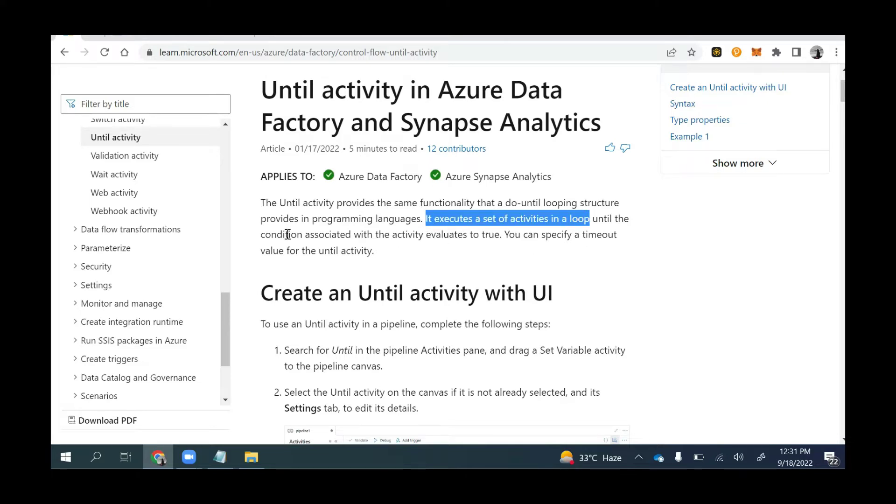
left_click_drag(265, 234, 281, 70)
left_click_drag(438, 234, 532, 216)
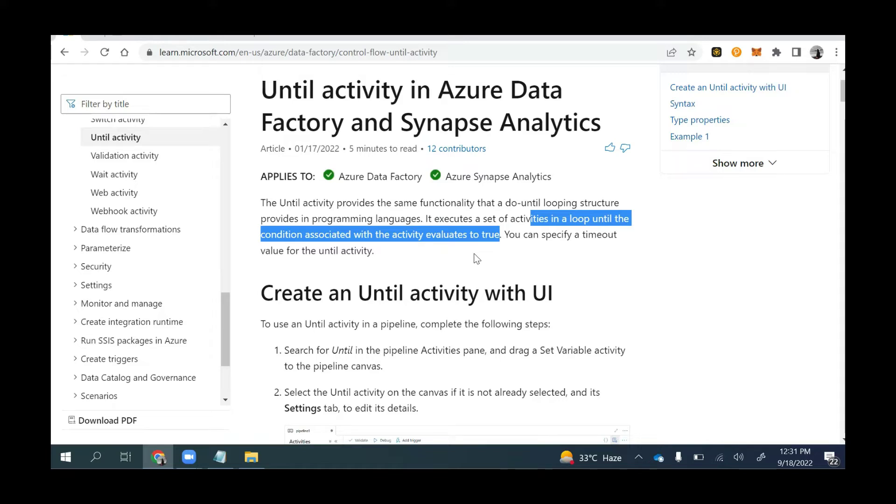
Step: Open a new Notepad document over the article and write "Until - True/False" on its first line
key("super+r")
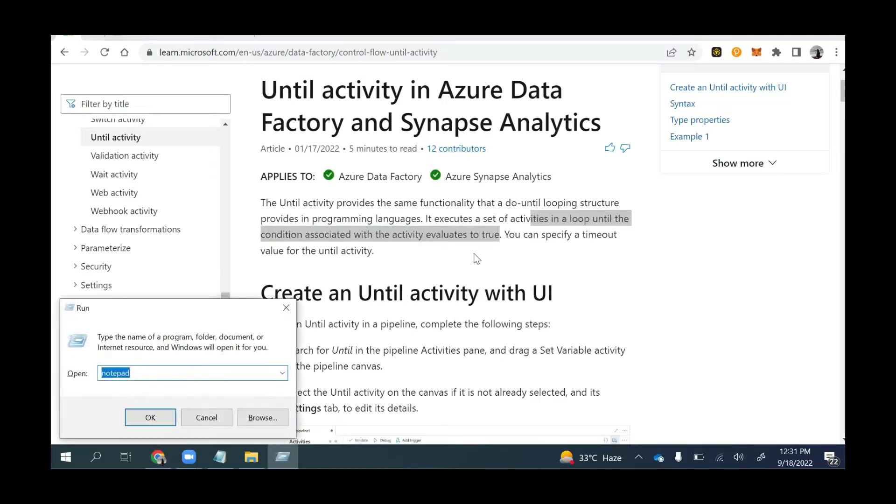
key("Return")
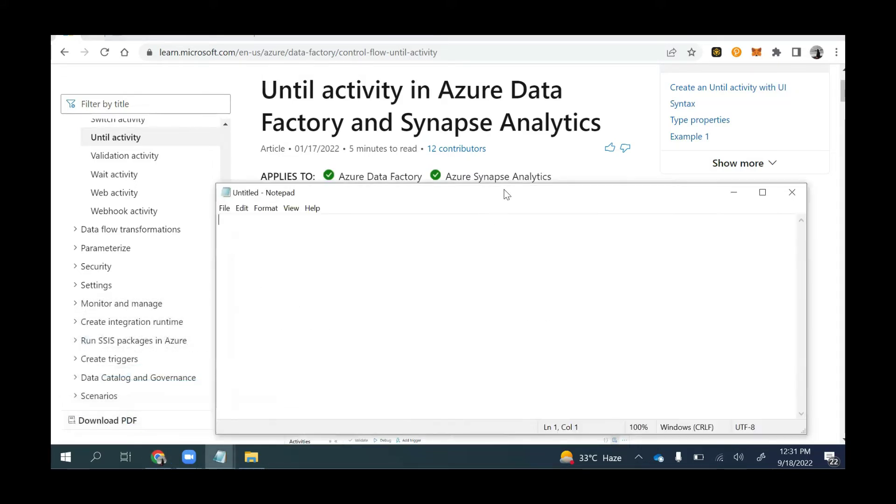
left_click_drag(504, 194, 548, 159)
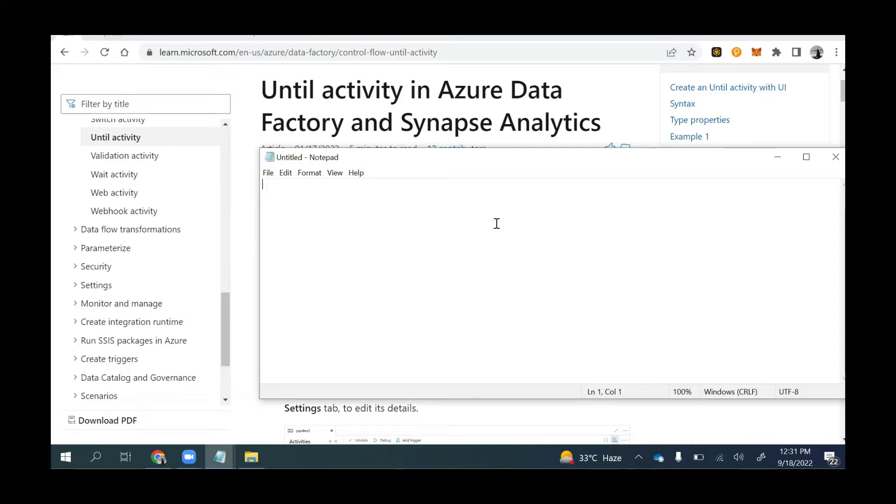
type("Unt")
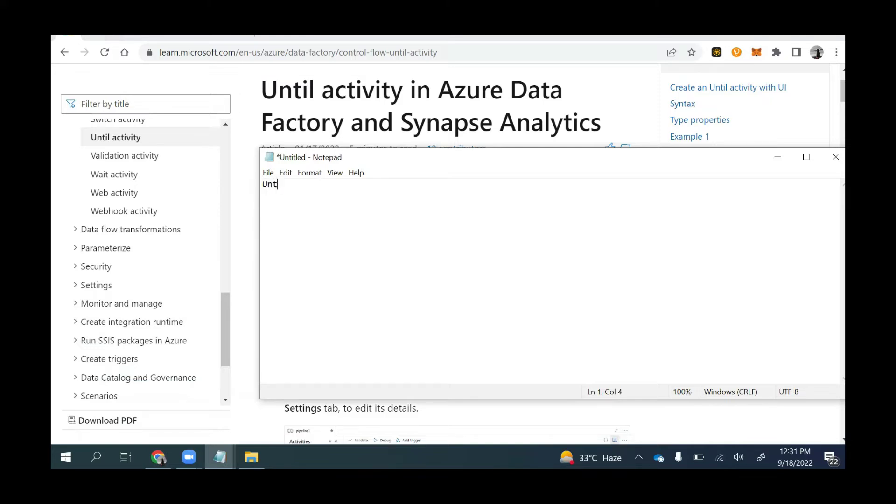
type("il -")
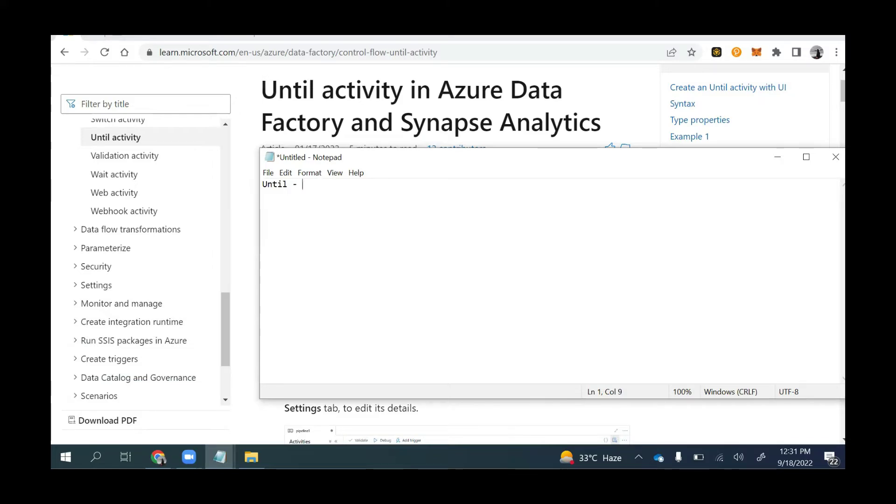
type(" True")
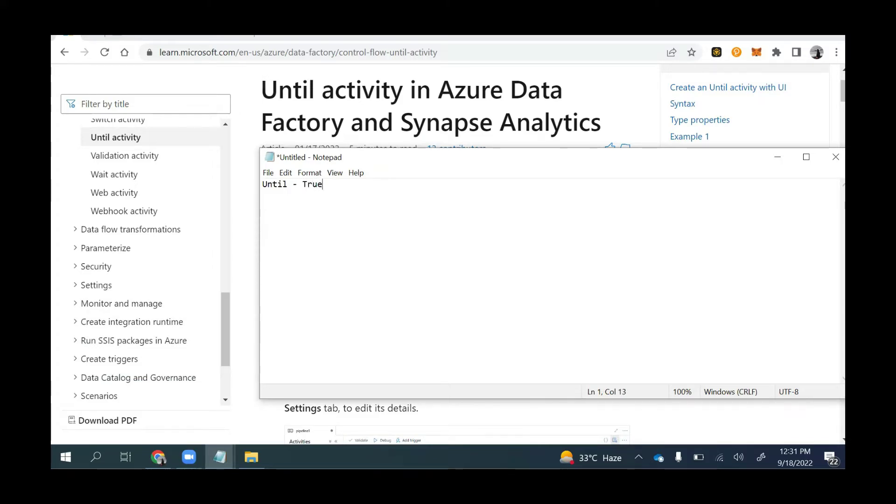
type("/False")
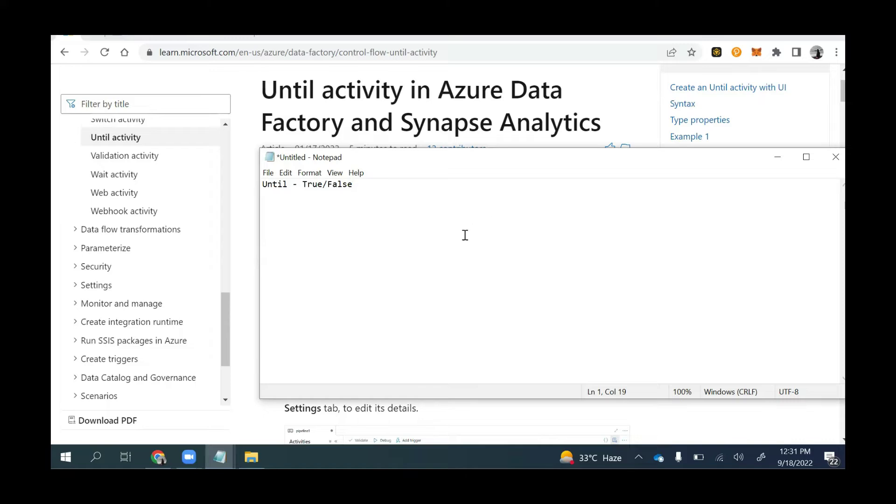
Step: Add the line "Until - > There is one of the file that until activity check" after a blank line
key("Return")
key("Return")
type("Until - > There is one of ")
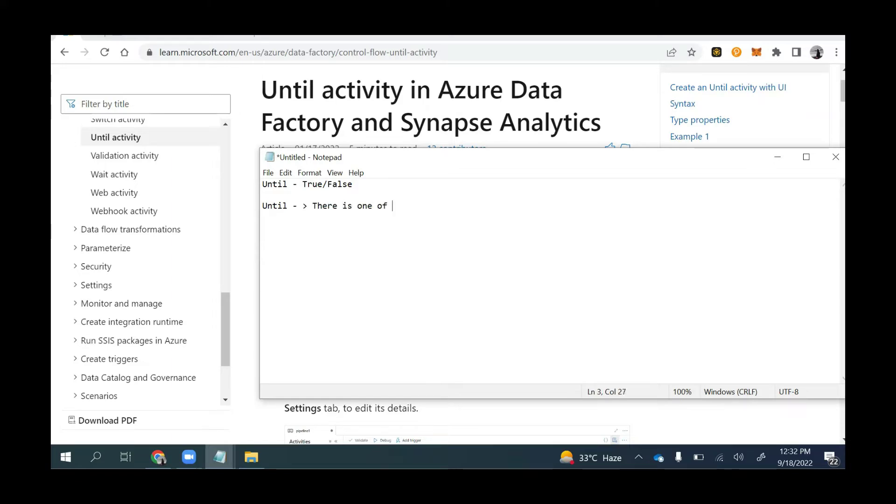
type("the file that until acti")
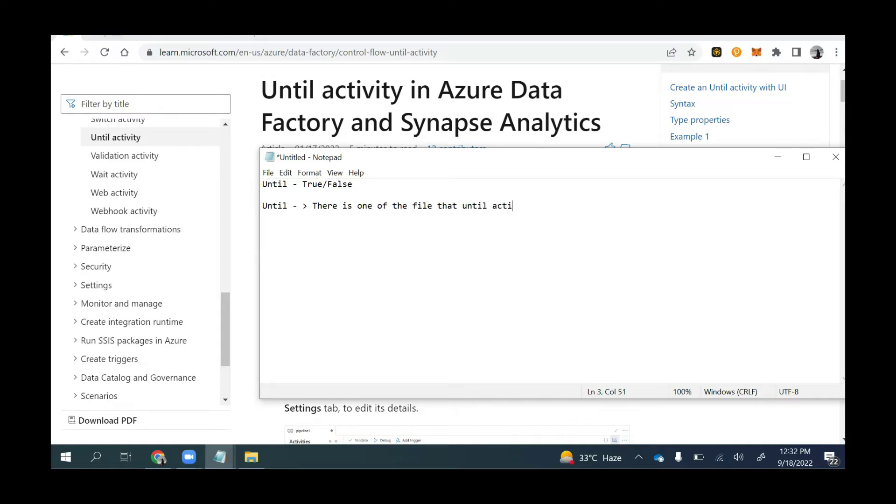
type("ivity chcek")
key("BackSpace")
key("BackSpace")
key("BackSpace")
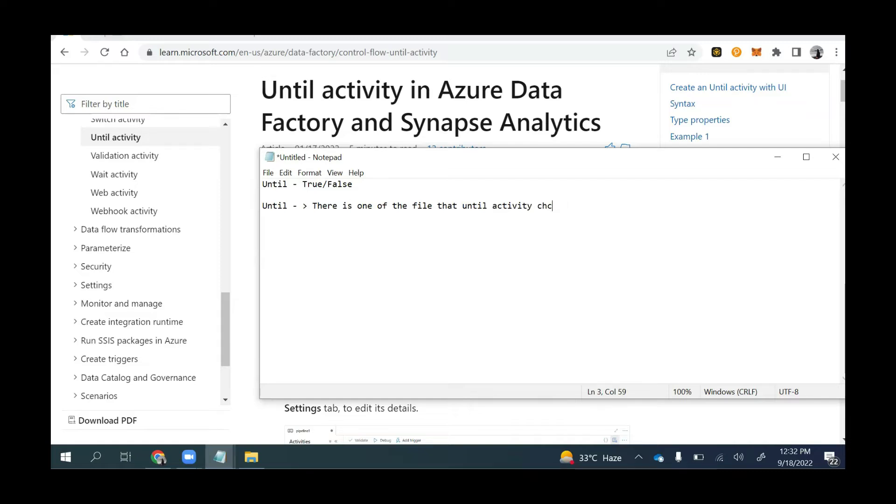
type("ech")
key("BackSpace")
type("k ->Tru")
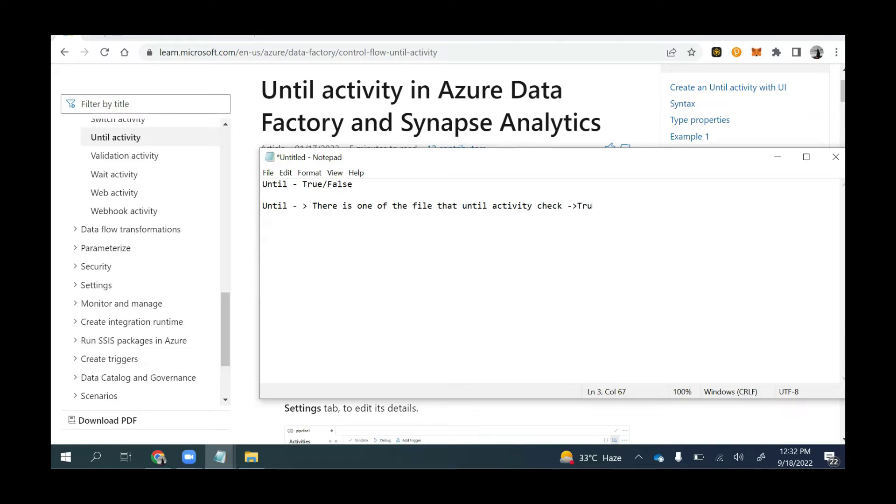
type("e")
key("BackSpace")
key("BackSpace")
key("BackSpace")
key("BackSpace")
key("BackSpace")
key("BackSpace")
Step: Add two indented outcome lines below the file check: "if file exist -> True" and "If file not exist - > False"
key("Return")
type("if file exi")
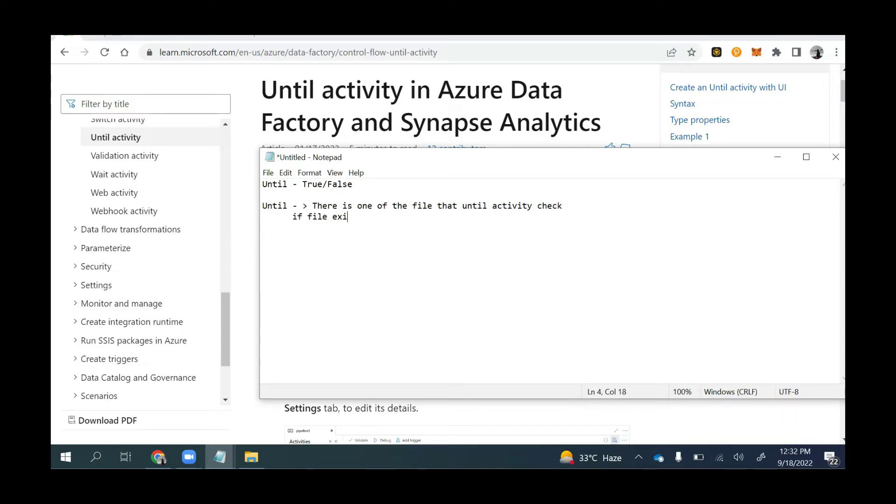
type("st -> True")
key("Return")
type("If fi")
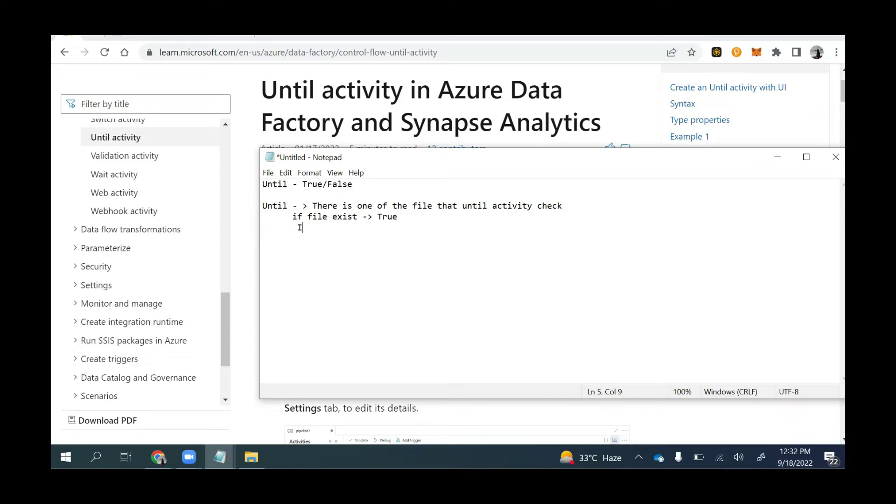
type("le not exist ")
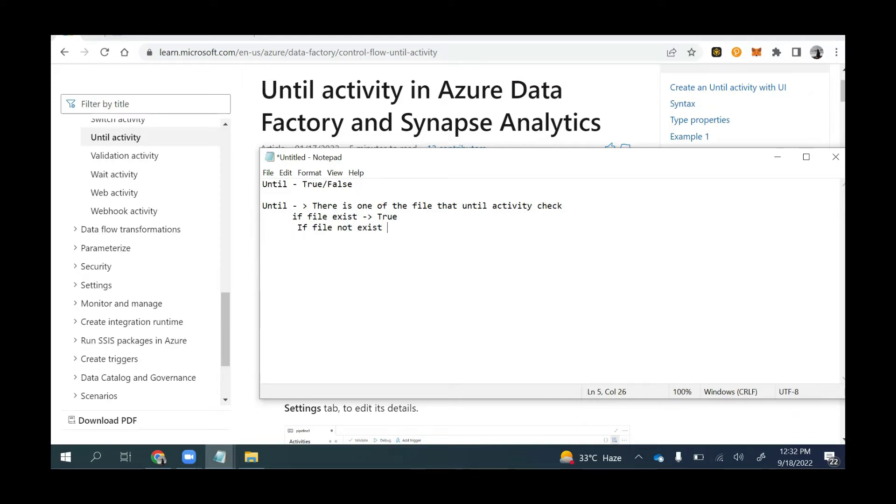
type("- > False")
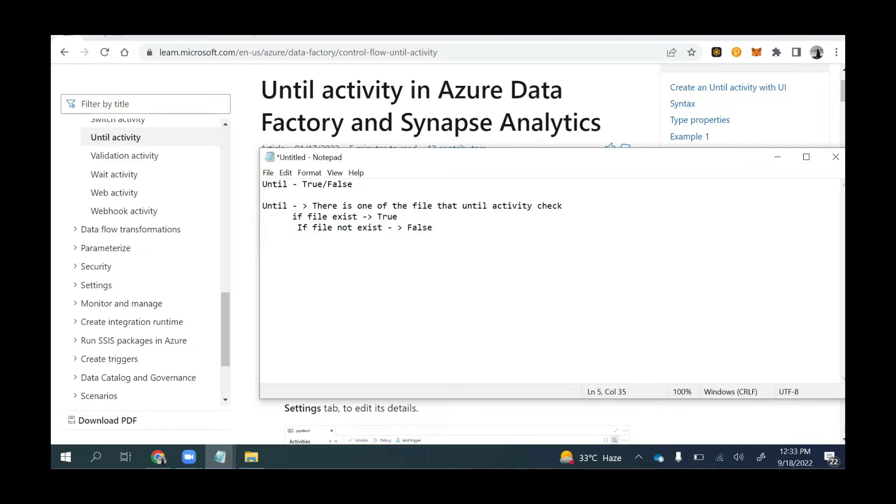
Step: Leave two blank lines and add the note "Blob Storage - > 10-11 am morning"
key("Return")
key("Return")
key("Return")
type("Blob Storage -")
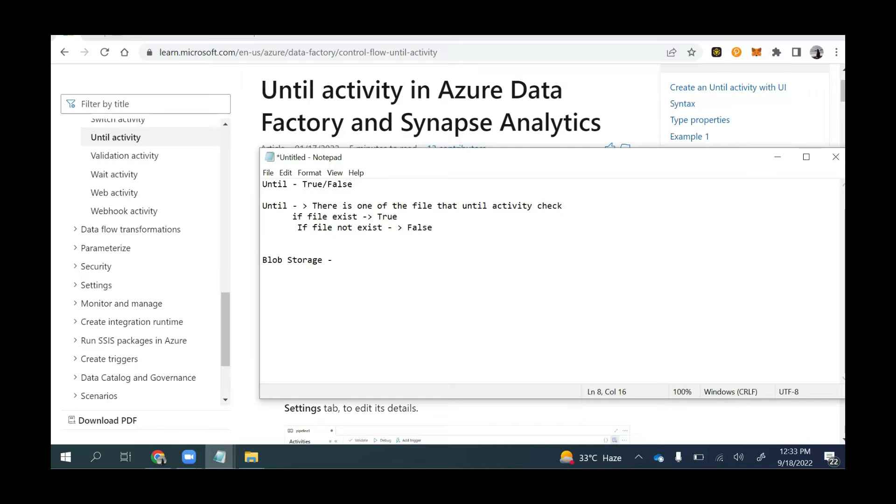
type(" > 10:11 am mo")
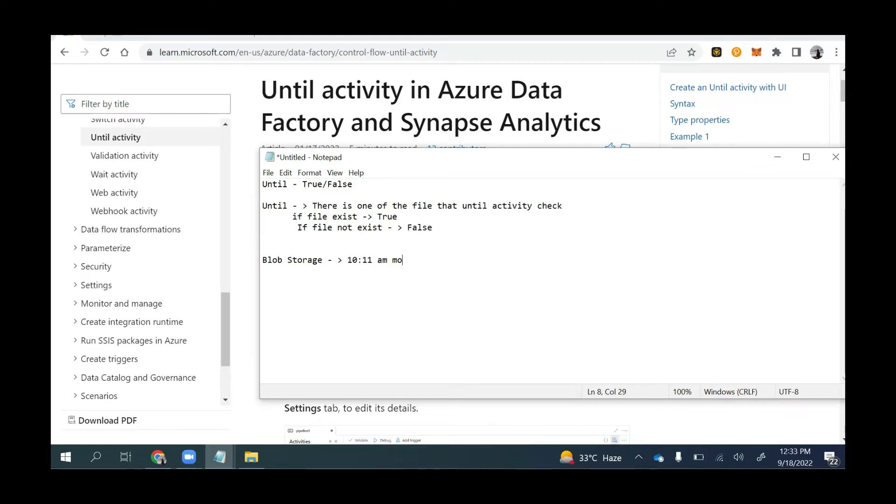
type("rning")
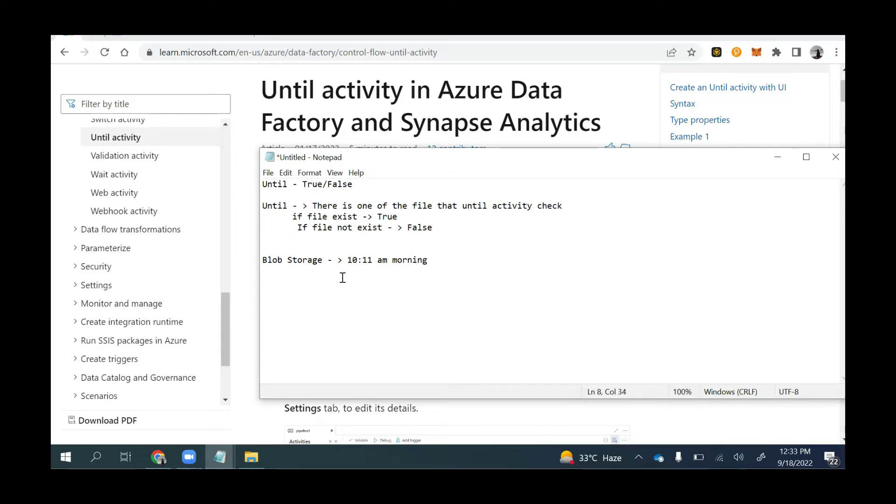
left_click(364, 259)
key("BackSpace")
type("-")
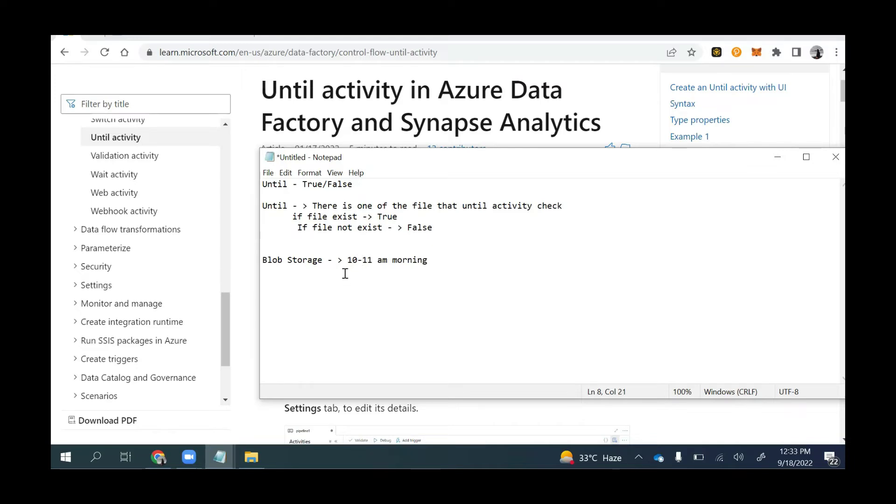
Step: Review the Blob Storage time window against the False and True outcomes by highlighting each in the notes
left_click_drag(347, 260, 372, 261)
left_click(331, 237)
left_click_drag(433, 228, 408, 229)
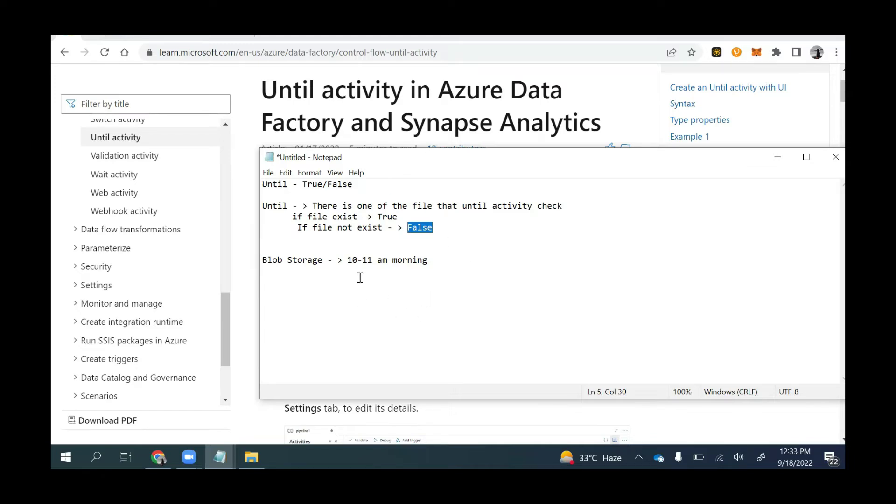
left_click(353, 265)
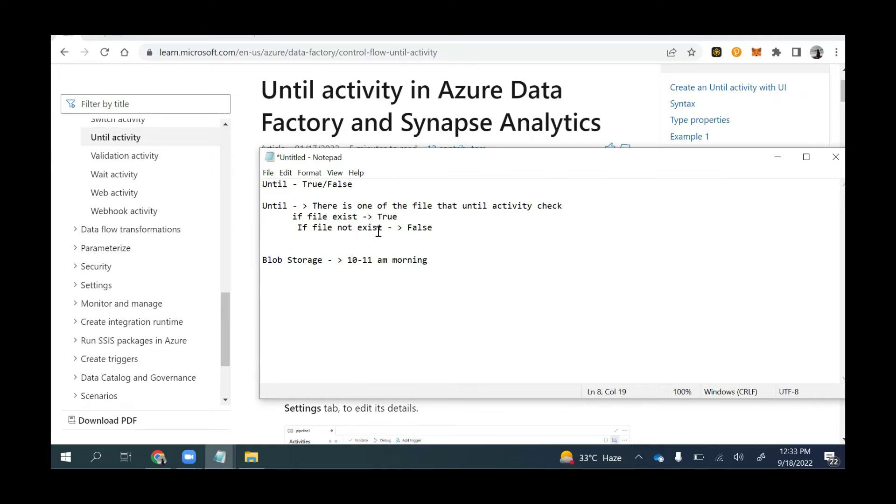
left_click_drag(399, 217, 378, 218)
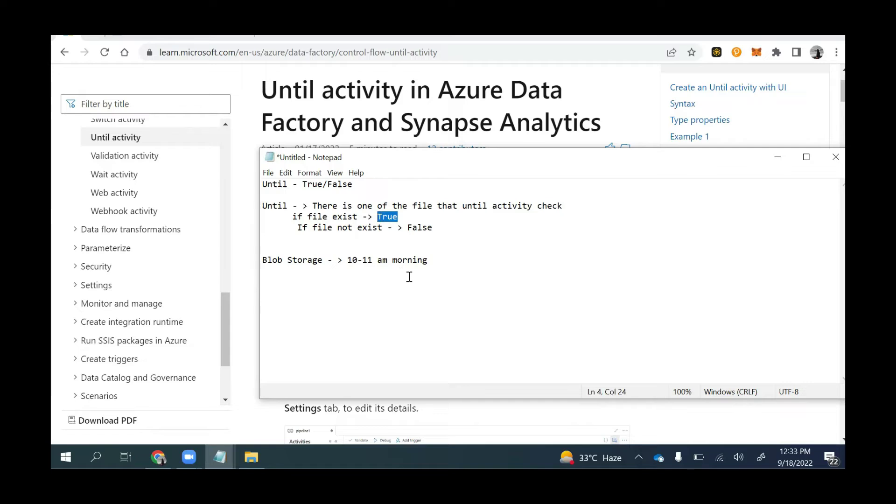
Step: List the activities below the Blob Storage note on separate lines: "Until Activity", "Get Metadata", "Set Variable" and "Copy Activity"
left_click(456, 271)
key("Return")
key("Return")
key("Return")
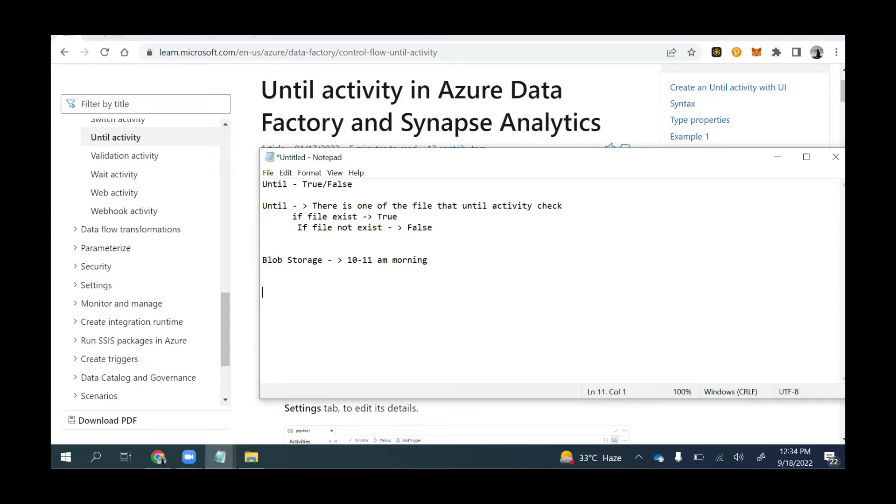
type("Untile Activity Ge")
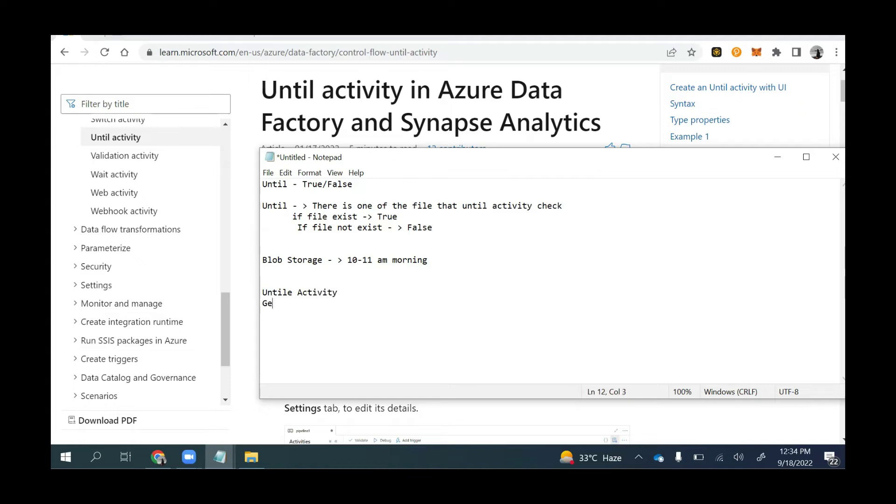
type("t Metadata")
key("Return")
type("S")
type("able")
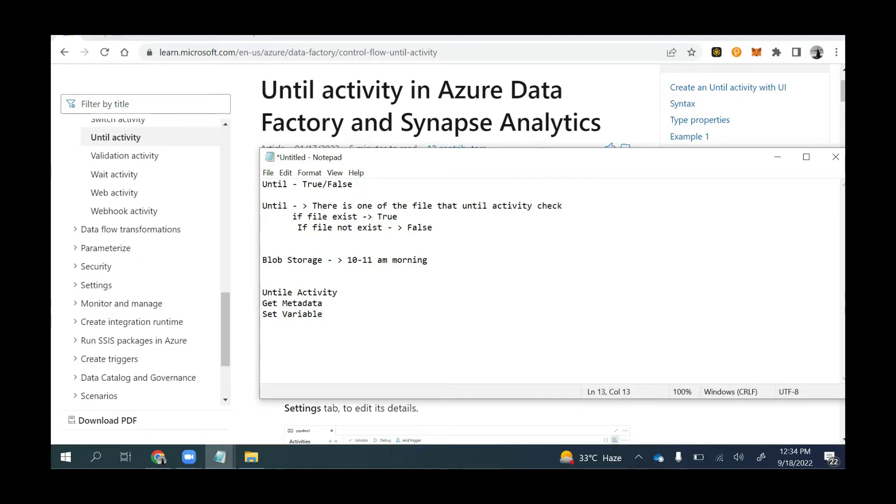
type(" Copy Activity")
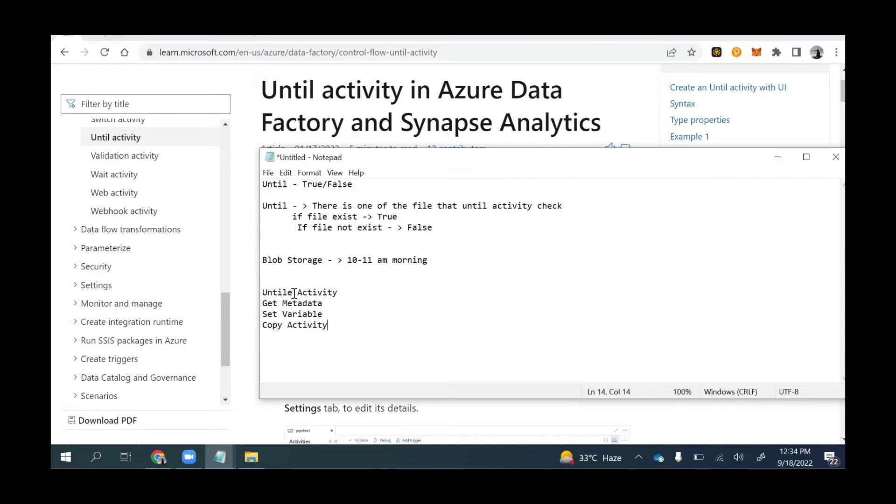
key("BackSpace")
key("BackSpace")
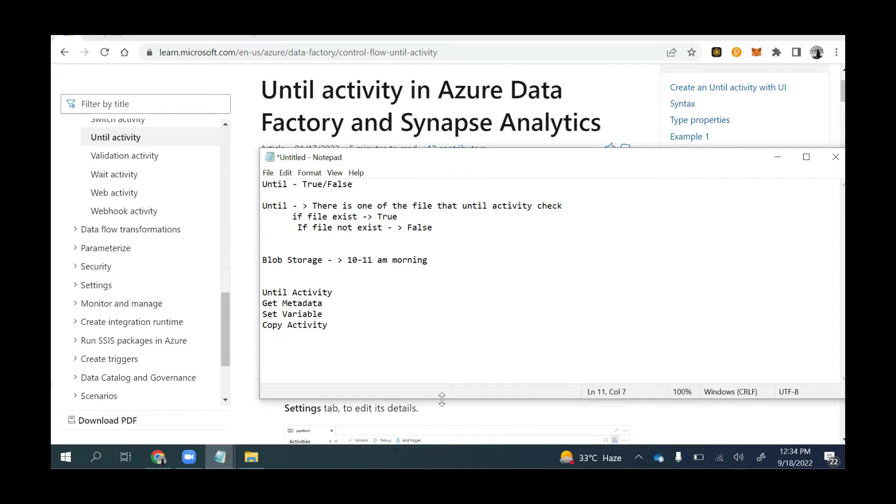
Step: Switch from the notes to Azure Data Factory, create a new pipeline and name it "Until_Act"
left_click(778, 157)
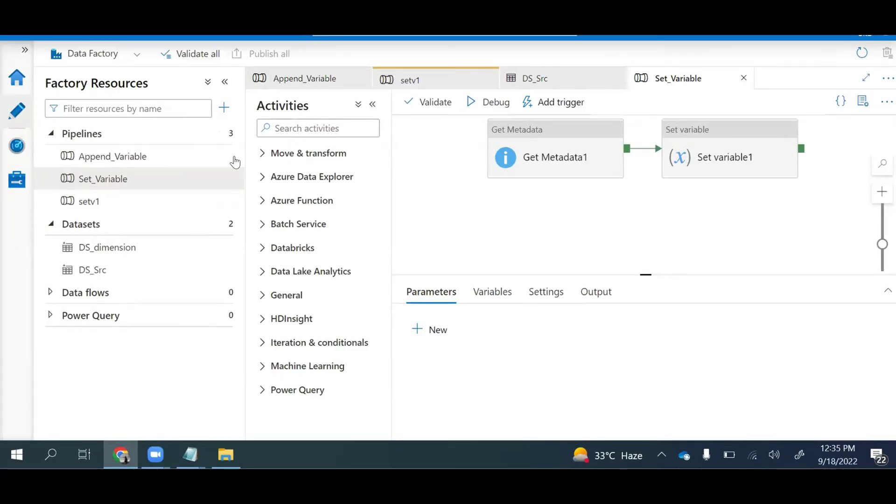
left_click(223, 136)
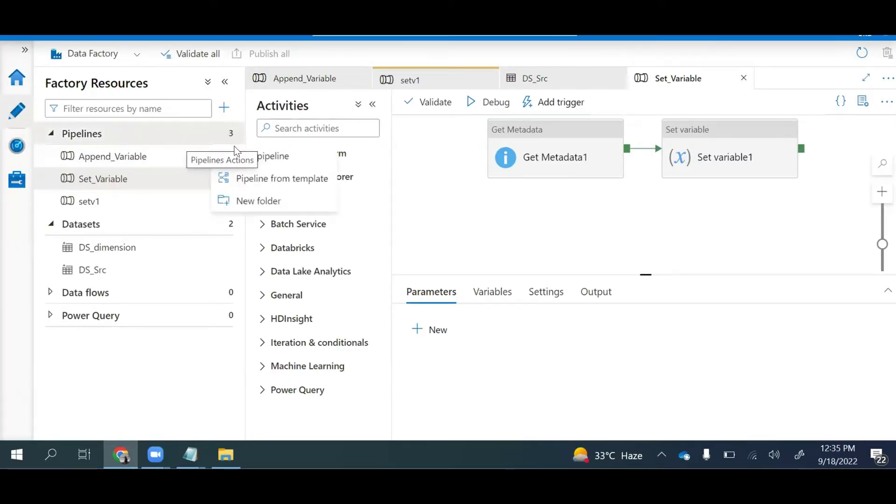
left_click(269, 159)
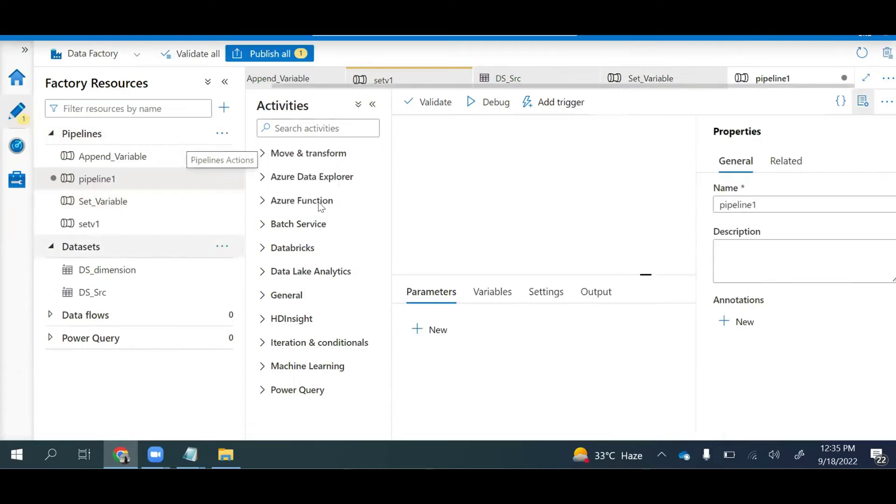
left_click_drag(752, 204, 691, 207)
type("U")
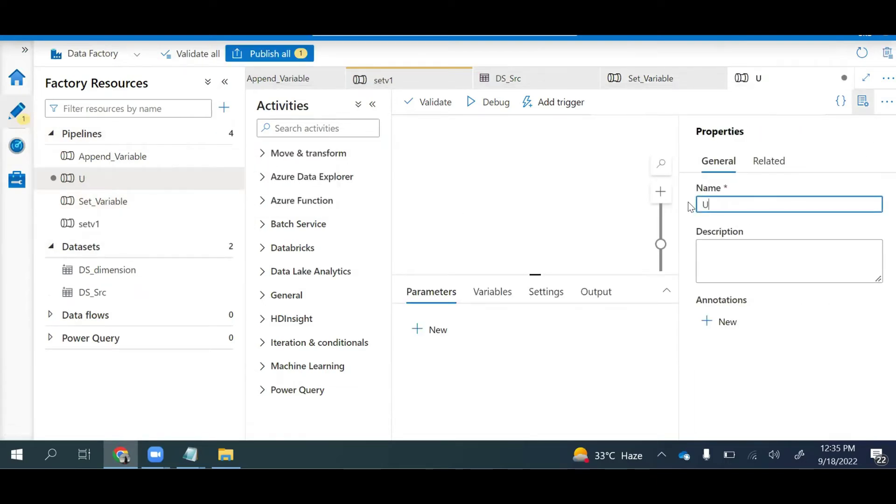
type("ntil_Act")
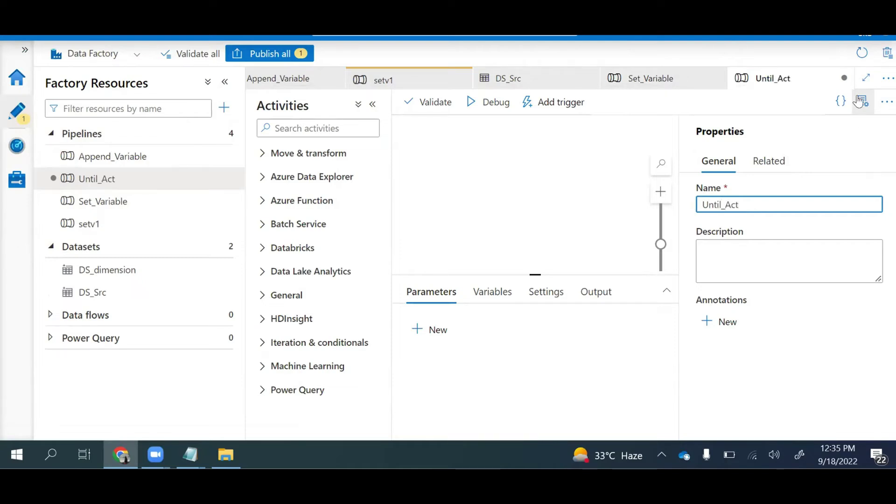
left_click(863, 101)
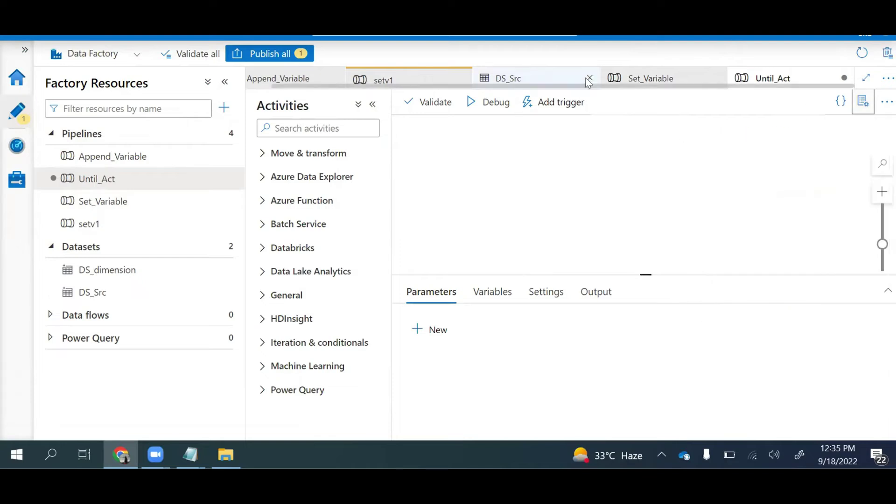
Step: Close the open DS_Src, Set_Variable and setv1 editors, keeping the Until_Act pipeline open
left_click(590, 78)
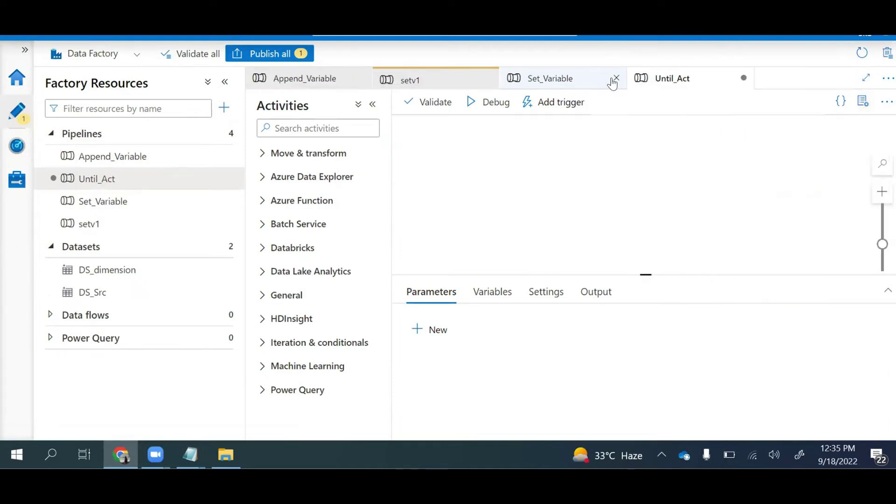
left_click(616, 78)
left_click(488, 81)
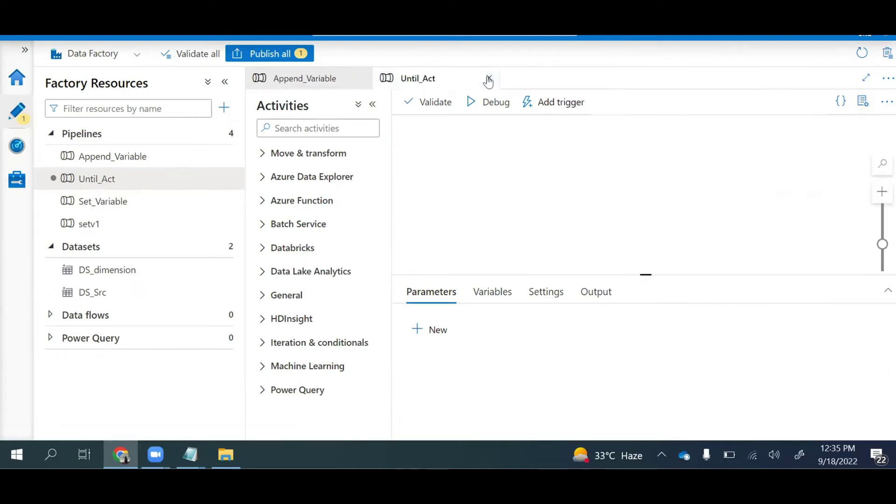
Step: Collapse the factory resources list, search the activities for "unti" and add an Until activity to the pipeline canvas
left_click(224, 82)
left_click(136, 133)
type("unti")
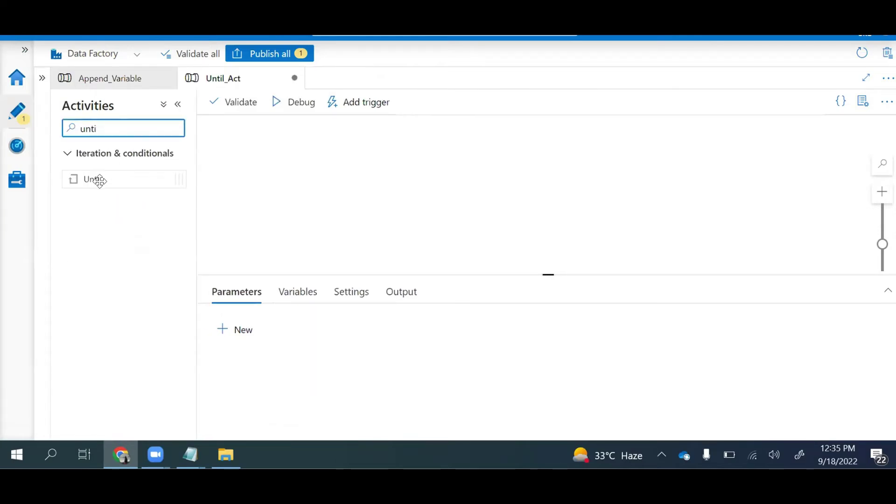
left_click_drag(97, 179, 392, 164)
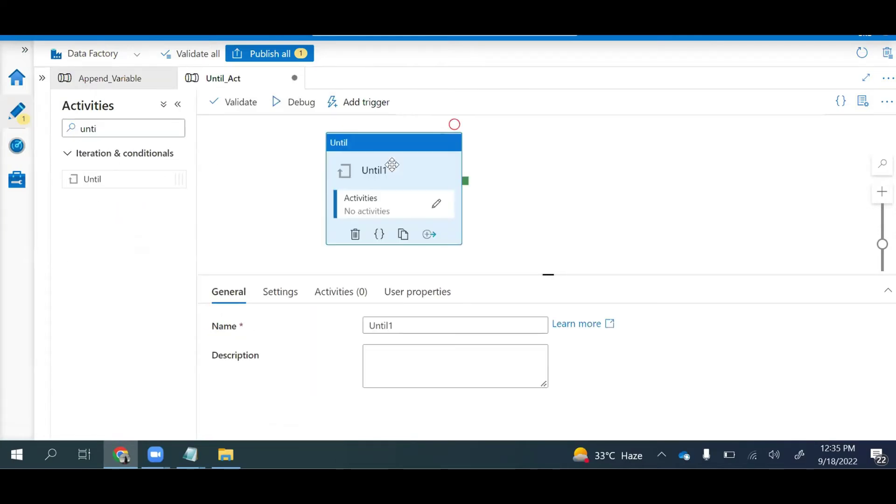
Step: Add a String pipeline variable named "Flag" with the default value "False"
left_click(263, 210)
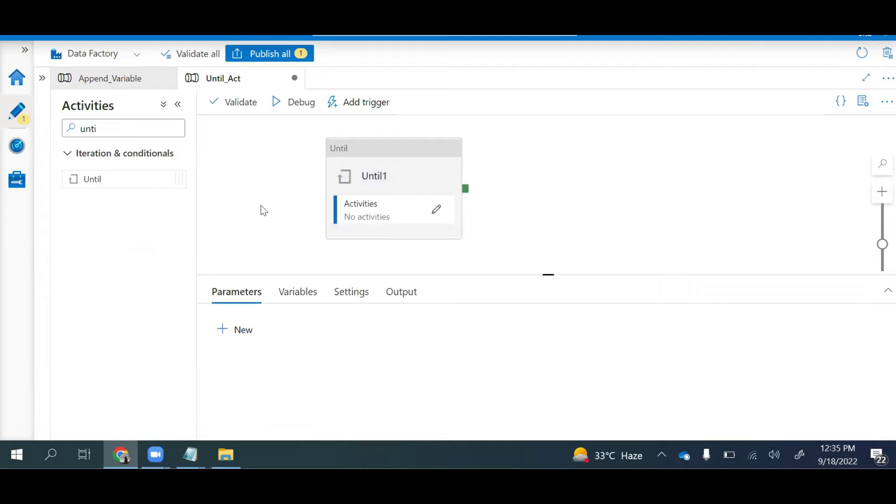
left_click(299, 293)
left_click(245, 332)
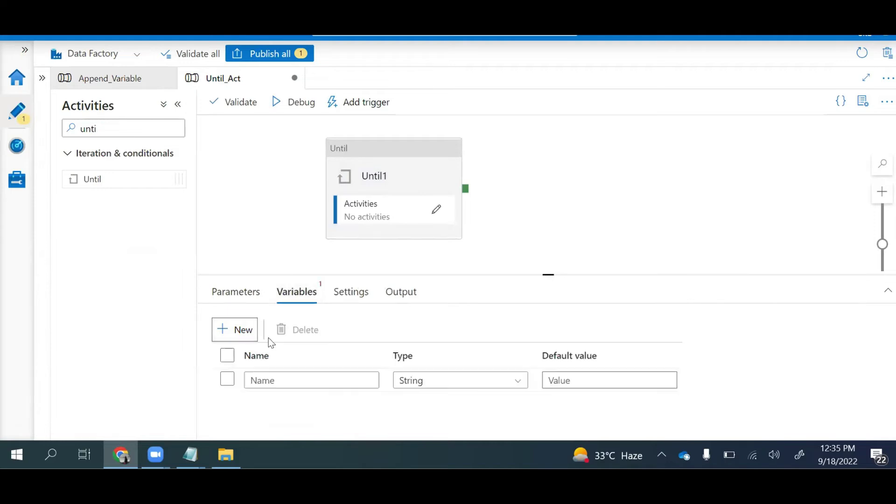
left_click(285, 382)
type("Flag")
left_click(555, 380)
type("F")
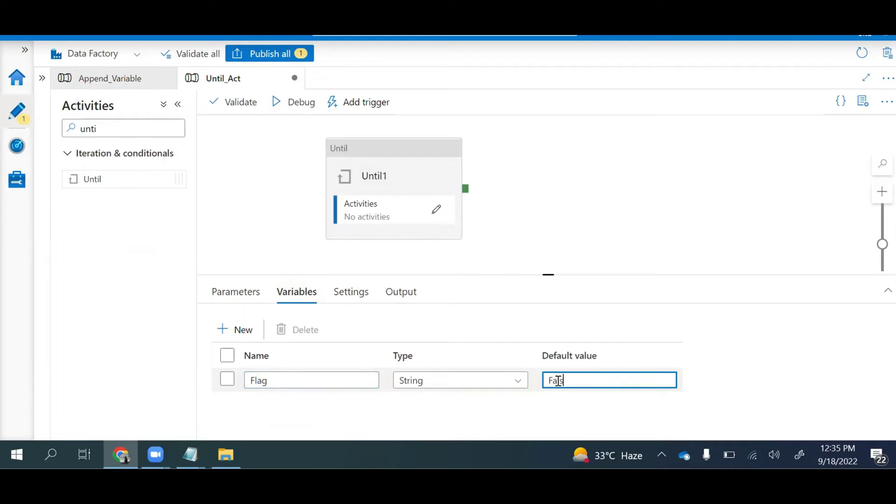
Step: Examine the Until activity's expression and timeout settings, opening the expression builder and leaving it without entering an expression
left_click(406, 154)
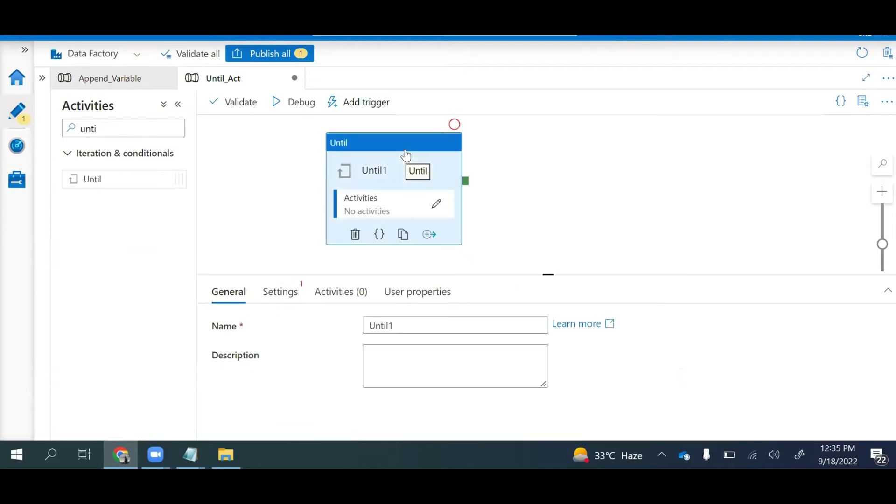
left_click(277, 304)
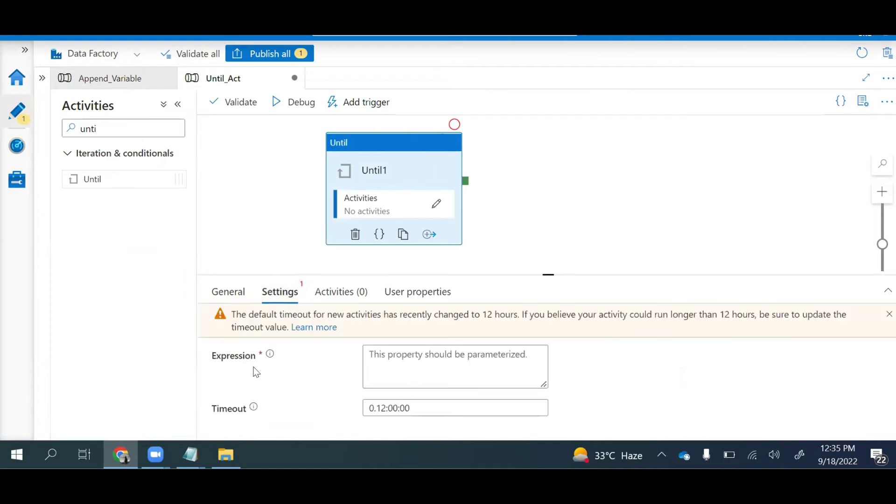
left_click(393, 374)
left_click(425, 399)
left_click(409, 375)
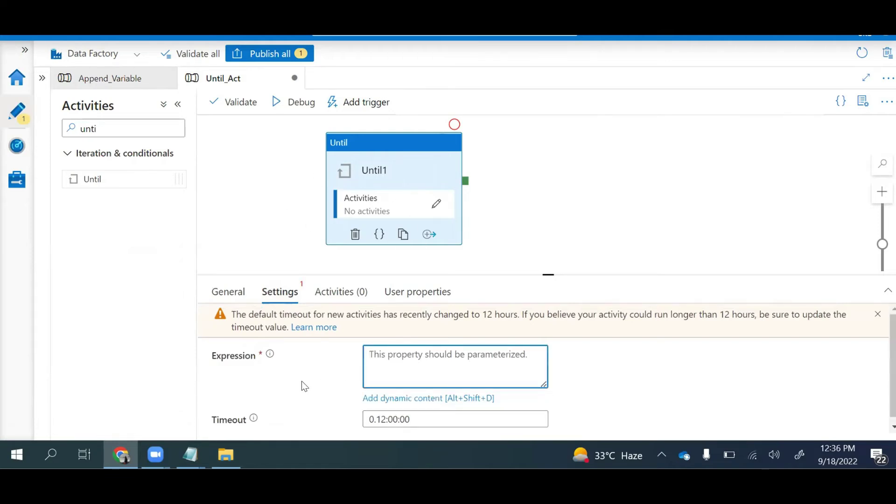
left_click(399, 399)
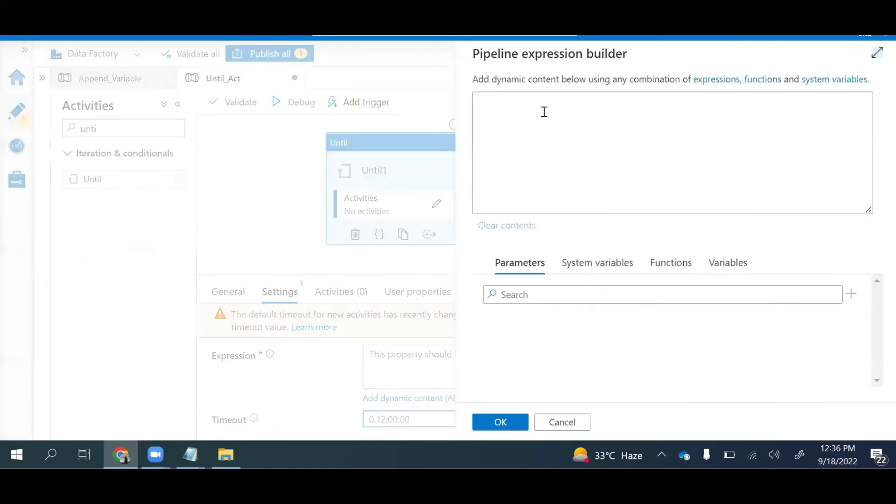
left_click(563, 423)
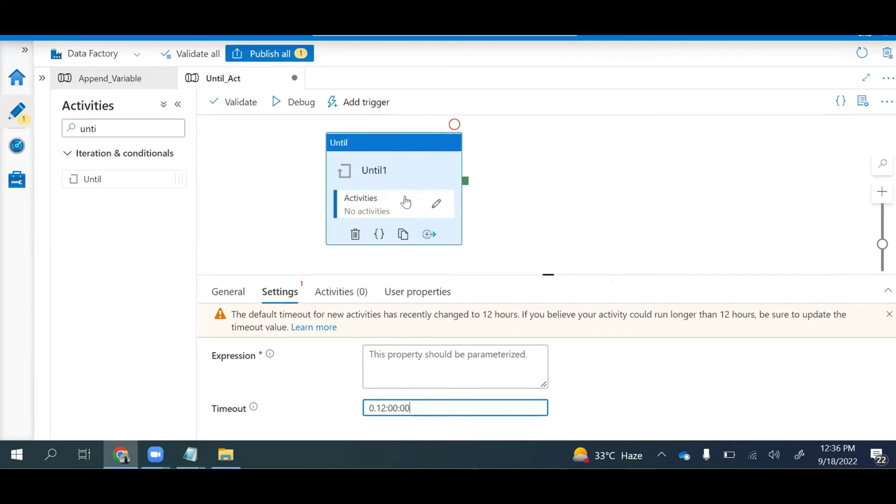
Step: Open the Until activity's inner activities and add a Get Metadata activity to its canvas
left_click(437, 206)
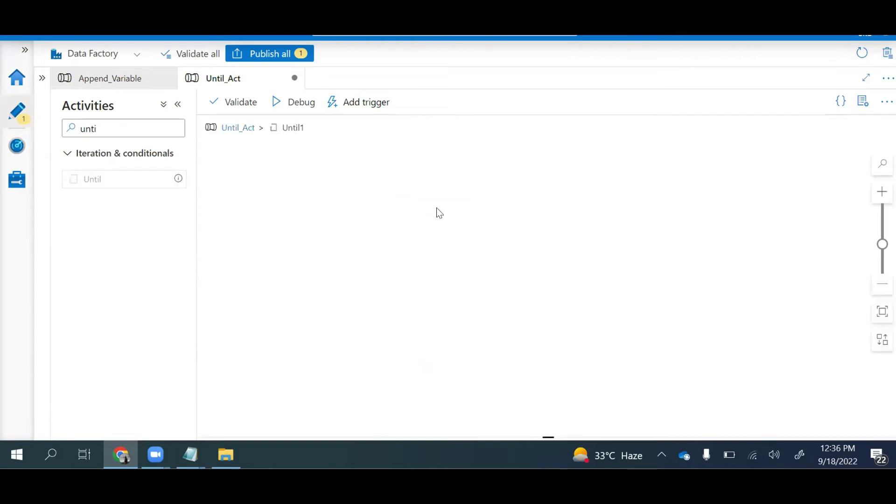
left_click_drag(122, 127, 65, 129)
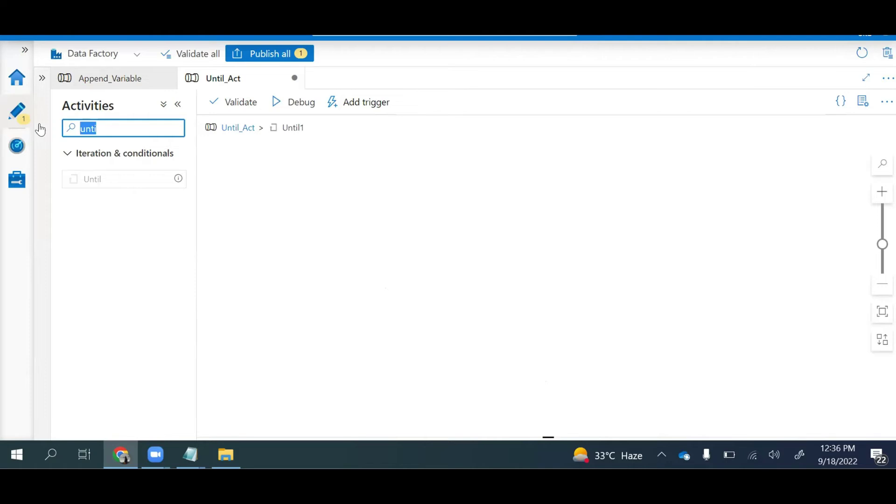
type("get")
left_click_drag(124, 178, 369, 172)
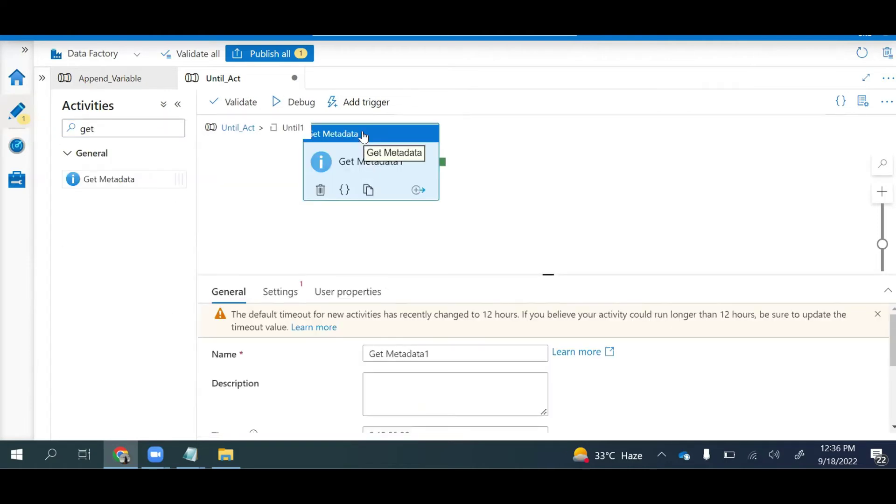
Step: Set the Get Metadata activity's dataset to DS_dimension
left_click(283, 292)
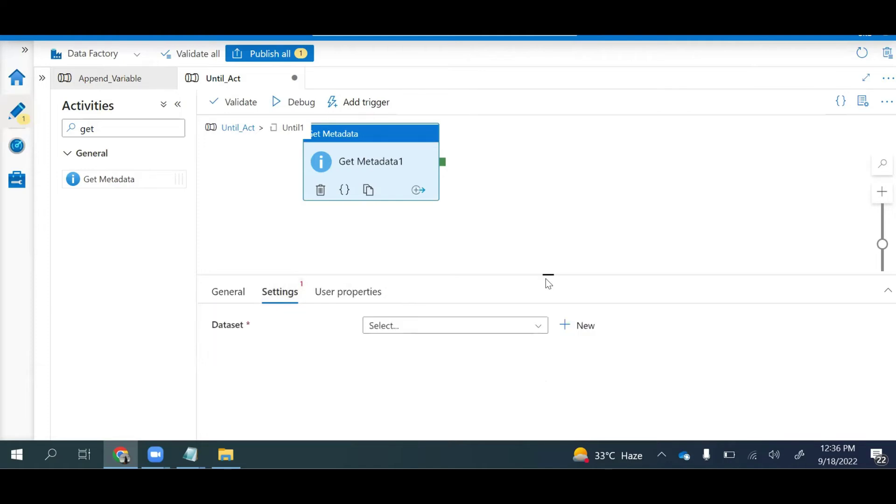
left_click_drag(547, 275, 548, 218)
left_click(458, 274)
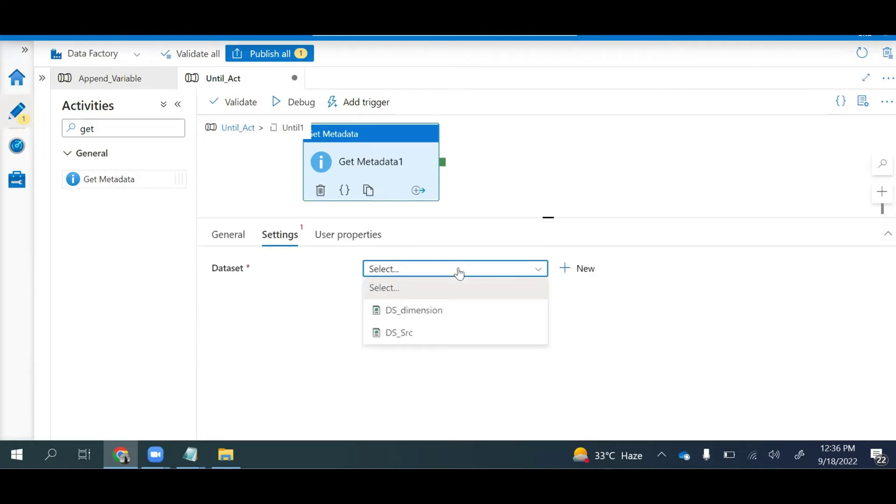
left_click(404, 312)
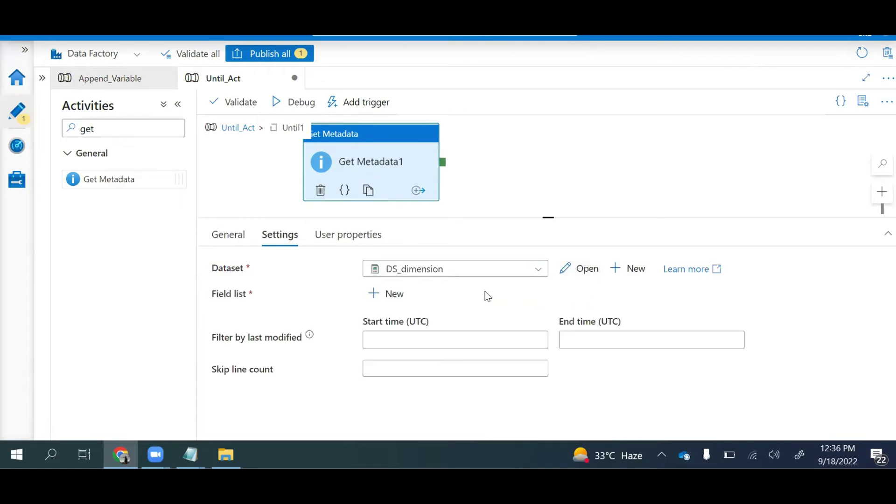
Step: Open the DS_dimension dataset, check the file name in its file path, and return to the Until_Act pipeline
left_click(572, 269)
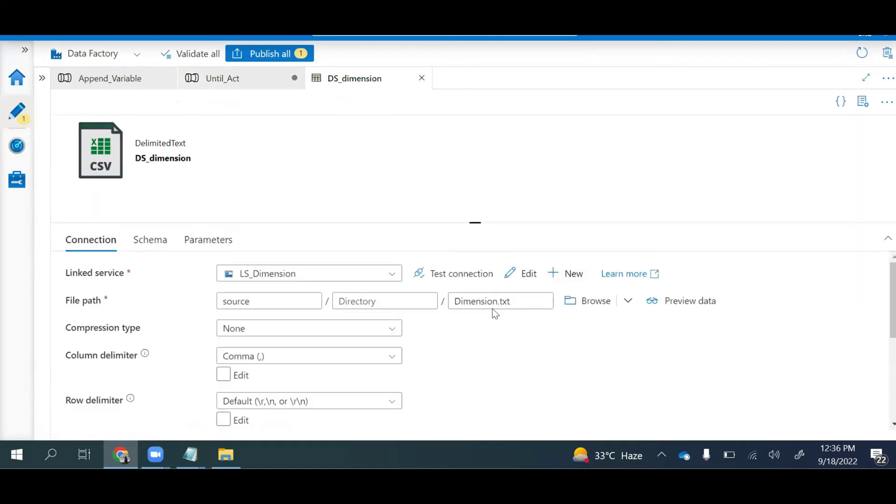
left_click_drag(519, 301, 443, 303)
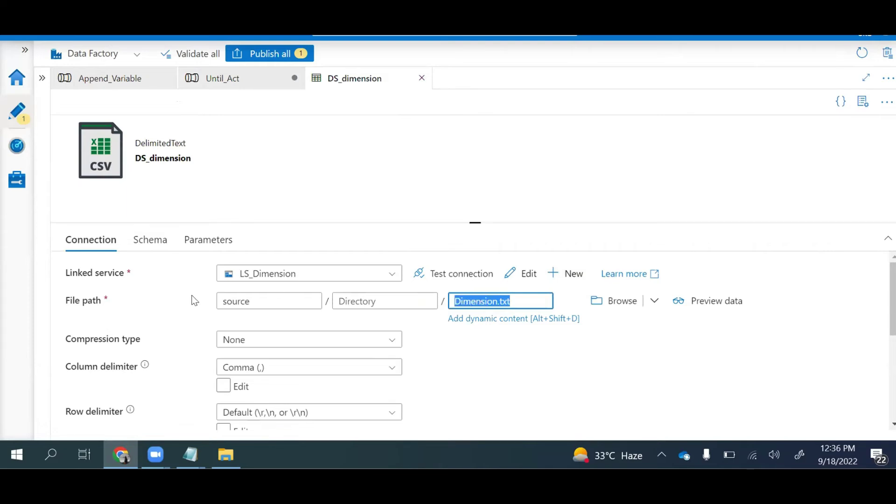
left_click(202, 78)
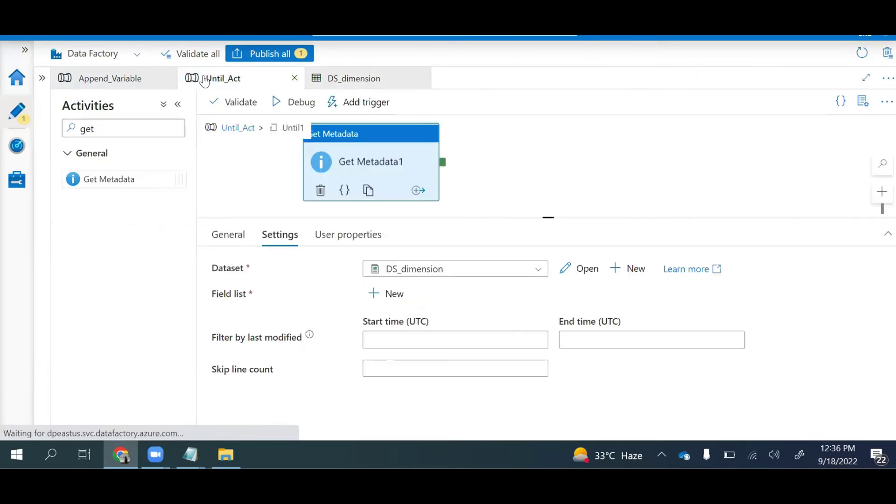
Step: Add an entry to the Get Metadata field list and set its argument to Exists
left_click(401, 295)
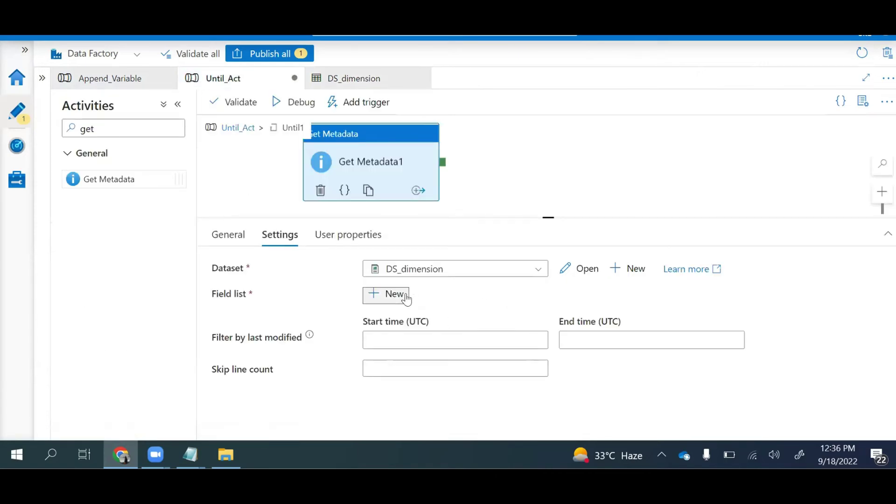
left_click(458, 350)
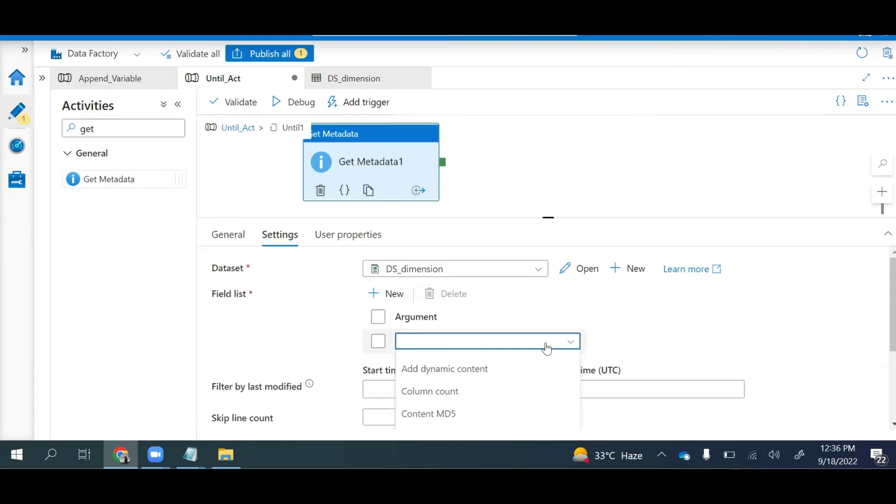
left_click_drag(546, 216, 557, 121)
left_click(422, 338)
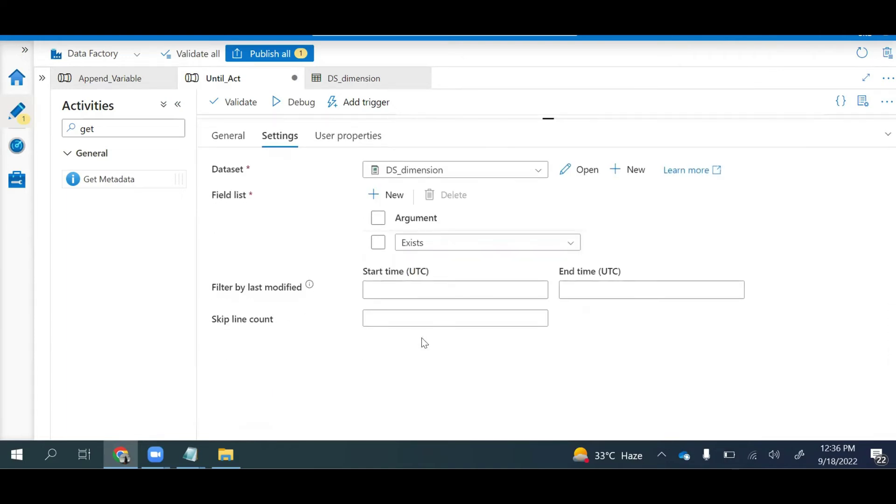
left_click_drag(547, 117, 553, 243)
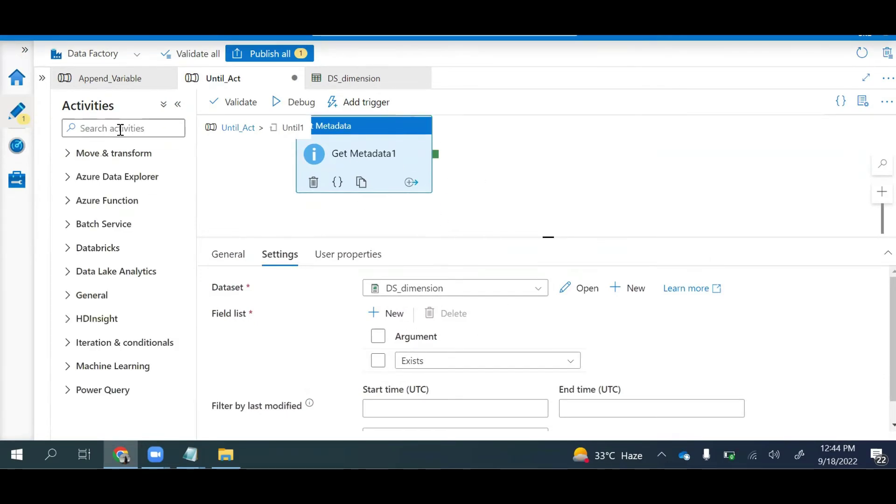
Step: Add a Set variable activity inside the Until loop and connect Get Metadata's success output to it
left_click(120, 130)
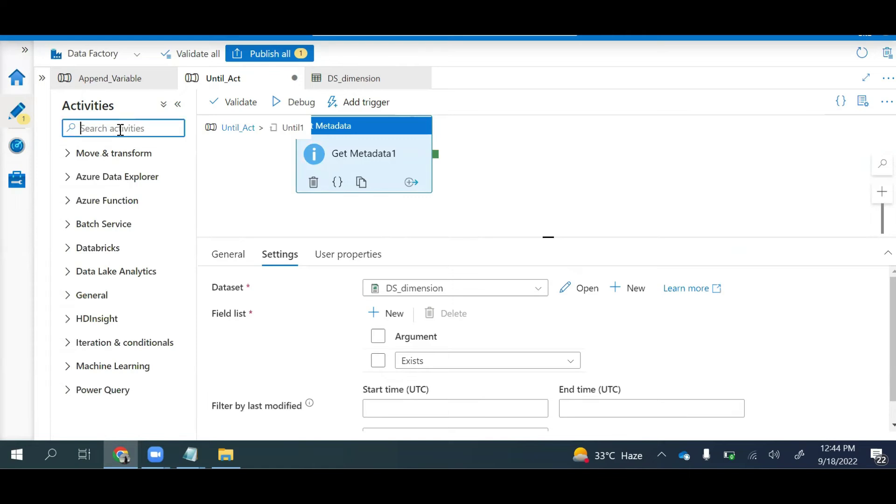
type("se")
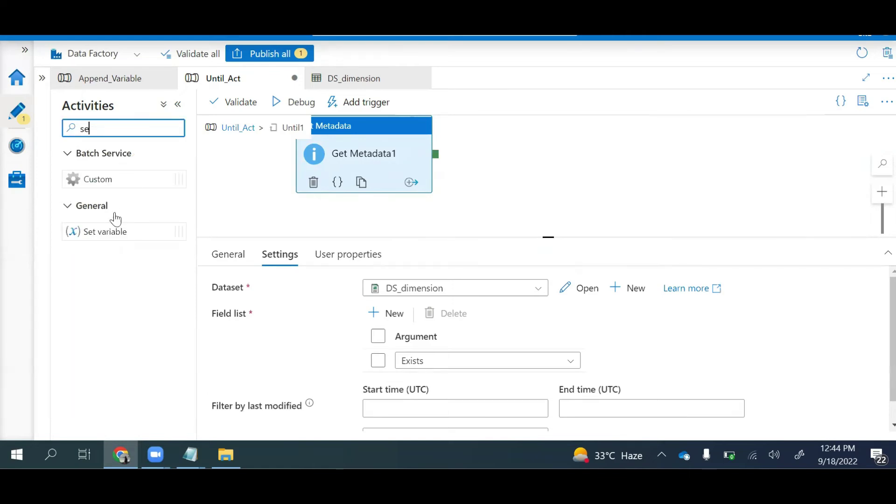
left_click_drag(118, 232, 582, 182)
left_click_drag(436, 169, 513, 172)
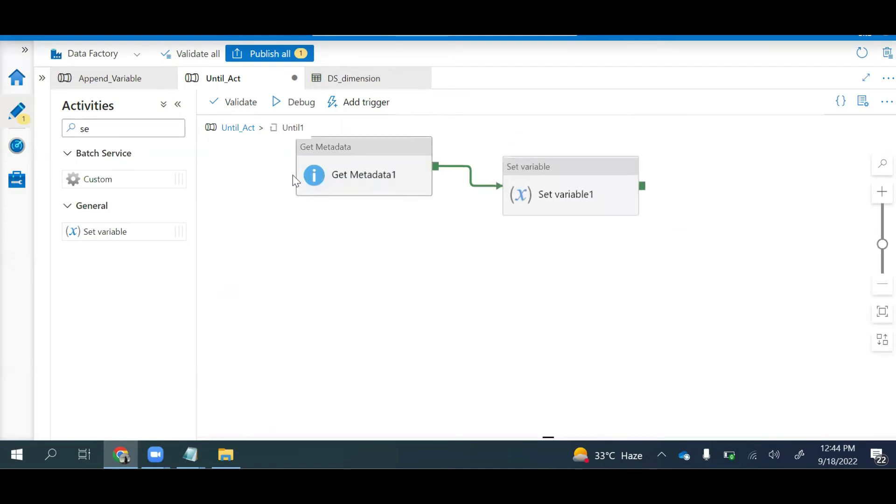
Step: Configure the Set variable activity to assign the value True to the Flag variable
left_click(559, 167)
left_click(414, 327)
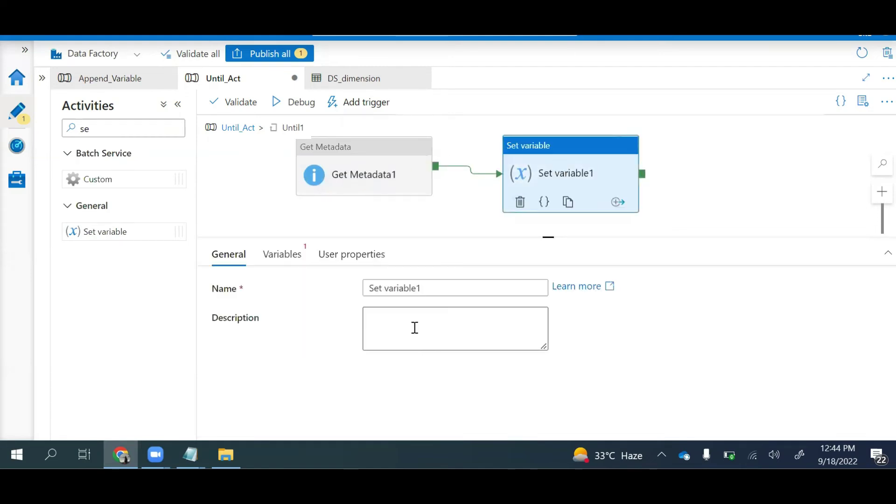
left_click(287, 261)
left_click(418, 291)
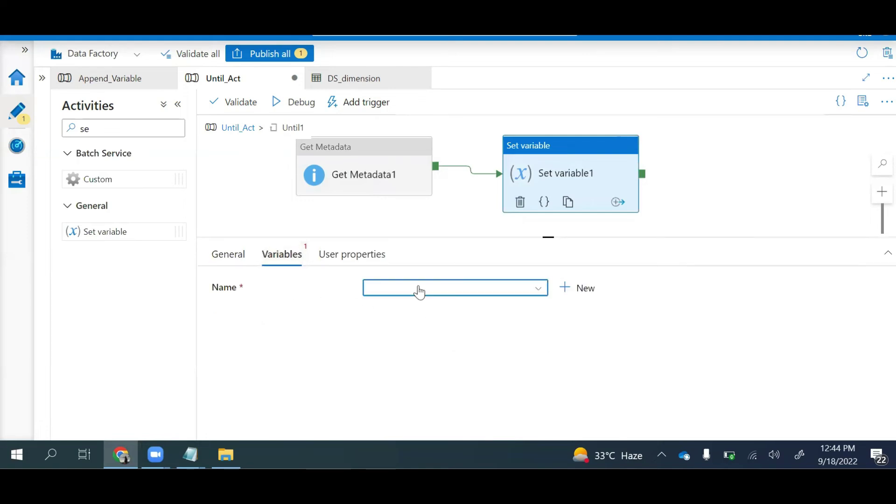
left_click(409, 312)
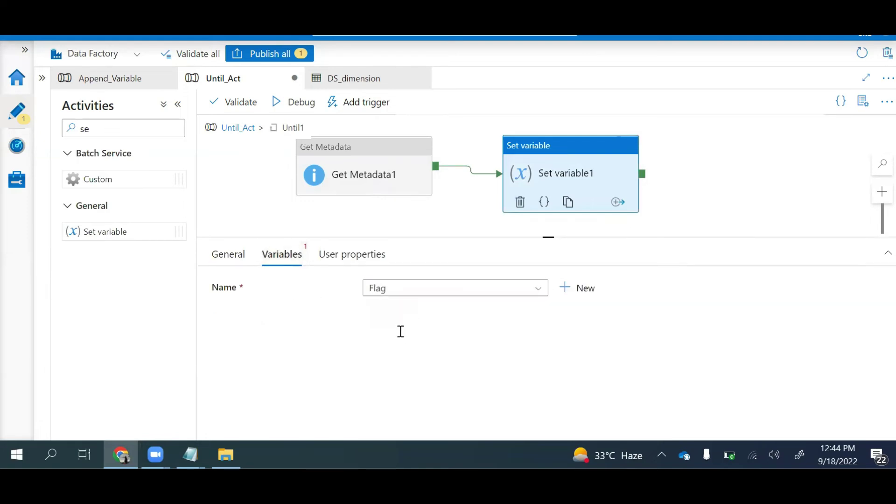
left_click(399, 340)
type("True")
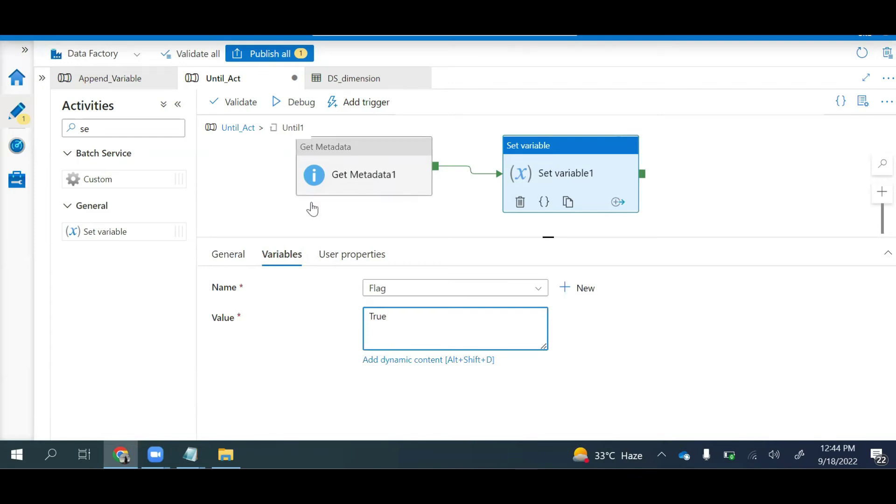
left_click(259, 202)
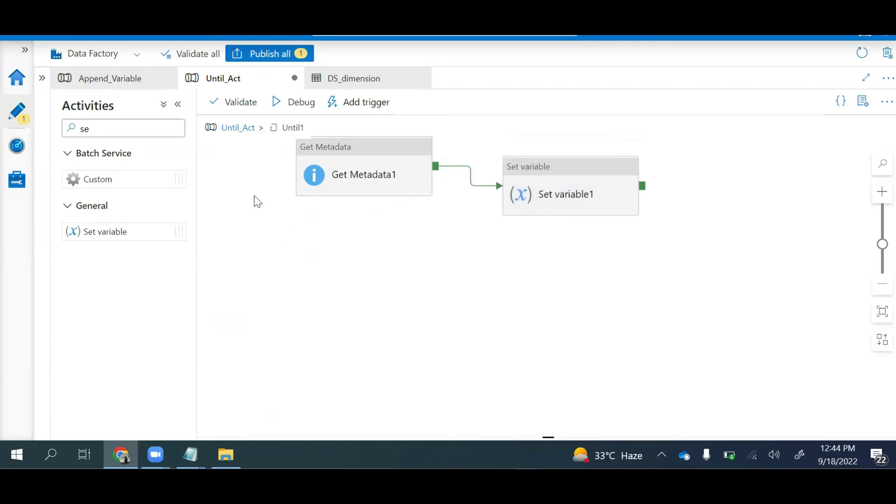
Step: Return to the Until_Act pipeline level, review the activities inside the Until loop, and go back to the pipeline
left_click(240, 128)
left_click(373, 196)
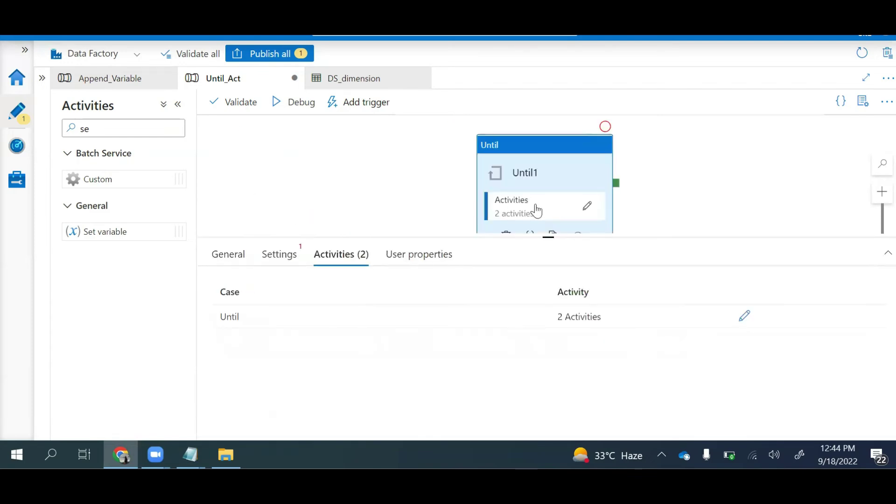
left_click(589, 208)
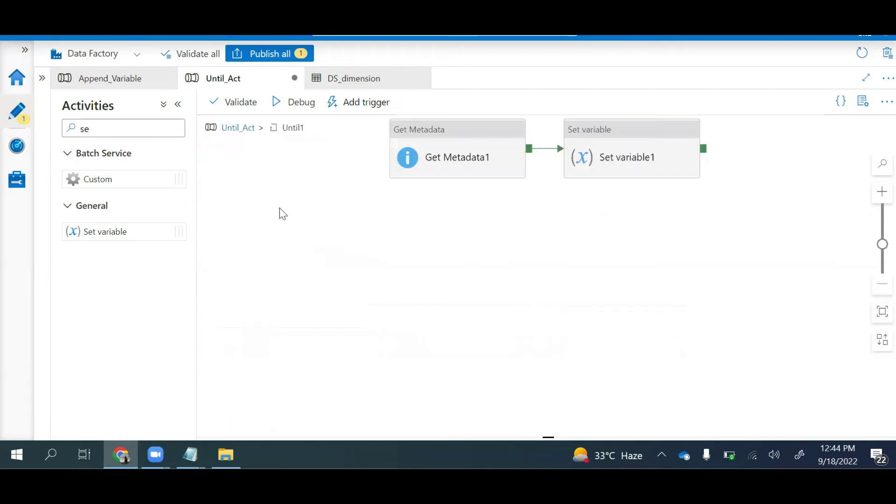
left_click(225, 130)
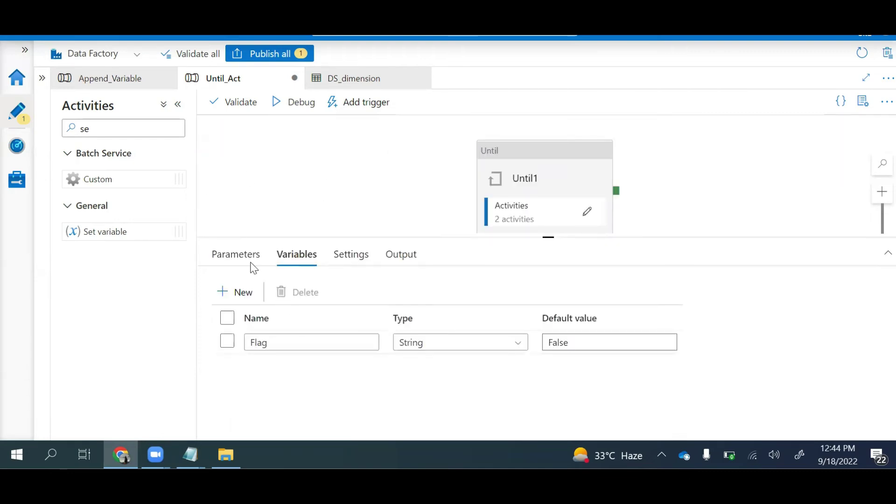
Step: Open the expression builder for the Until activity's expression and insert the Get Metadata1 exists output
left_click(526, 151)
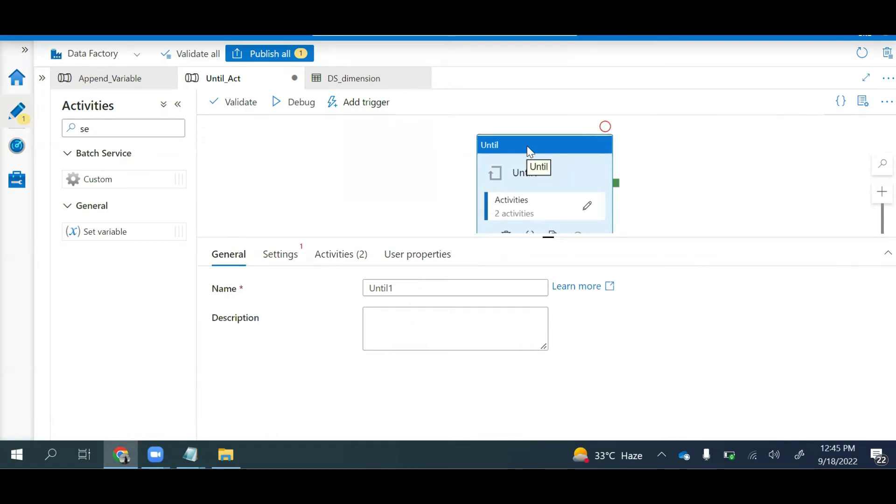
left_click(349, 262)
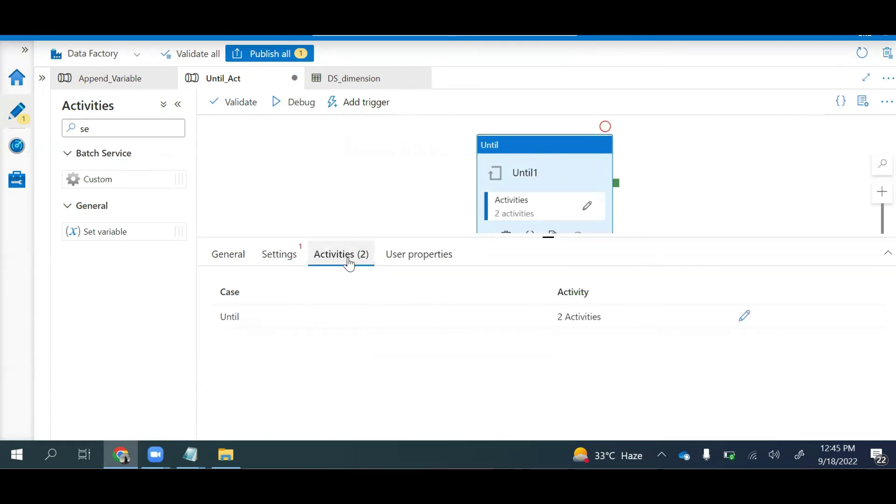
left_click(273, 265)
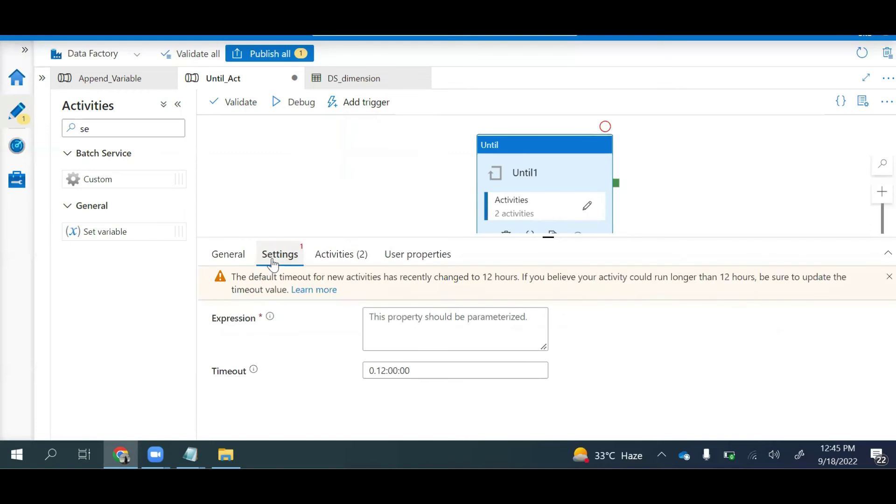
left_click(407, 338)
left_click(419, 360)
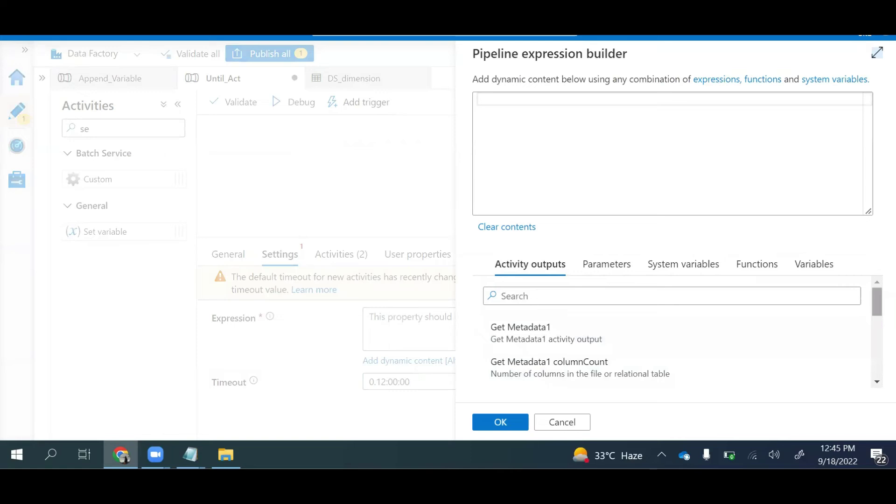
scroll(877, 303, "down", 2)
scroll(584, 323, "down", 1)
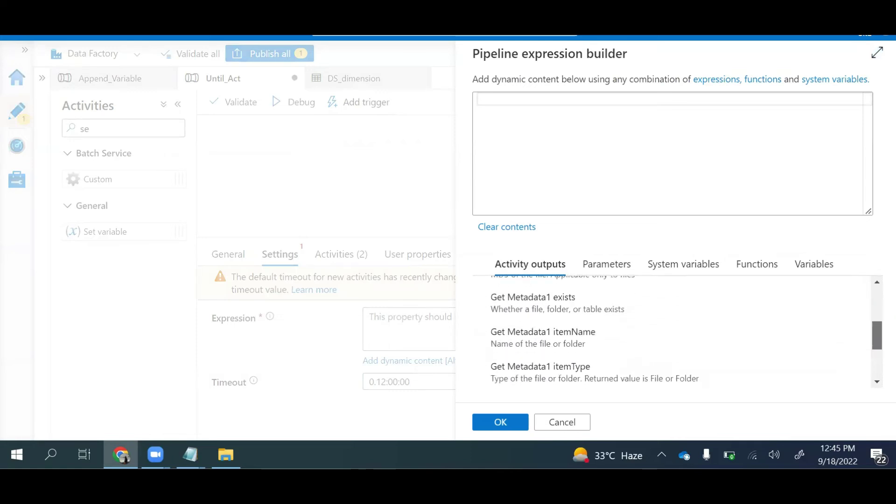
left_click(587, 317)
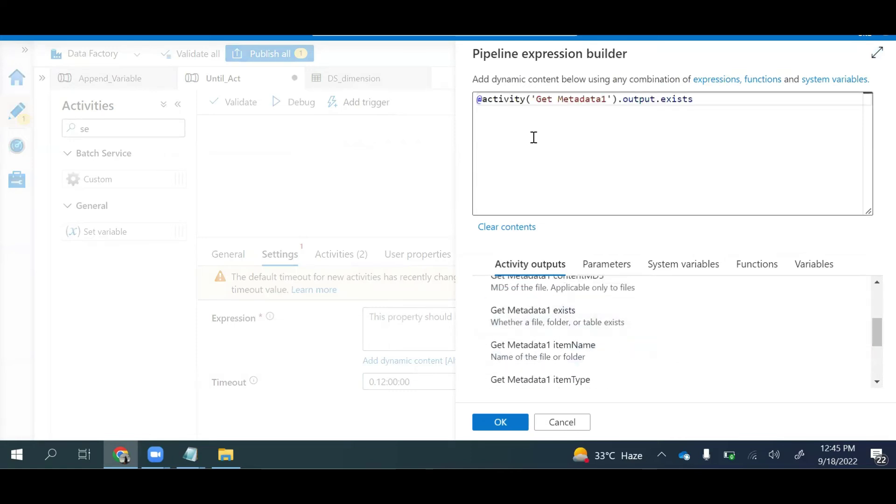
left_click(485, 101)
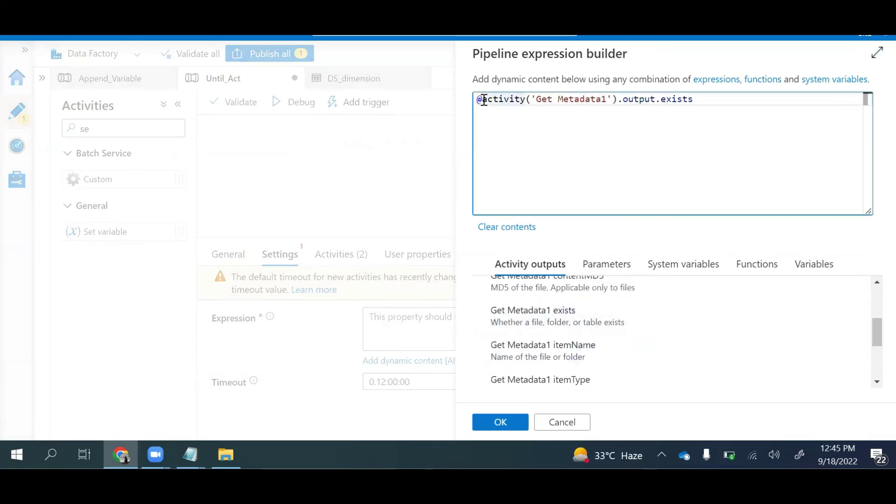
type("bool(")
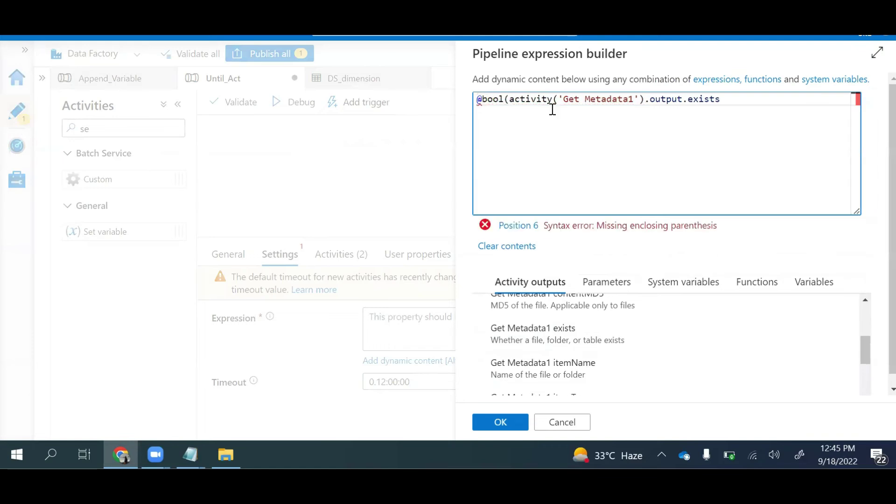
left_click(748, 100)
type(")")
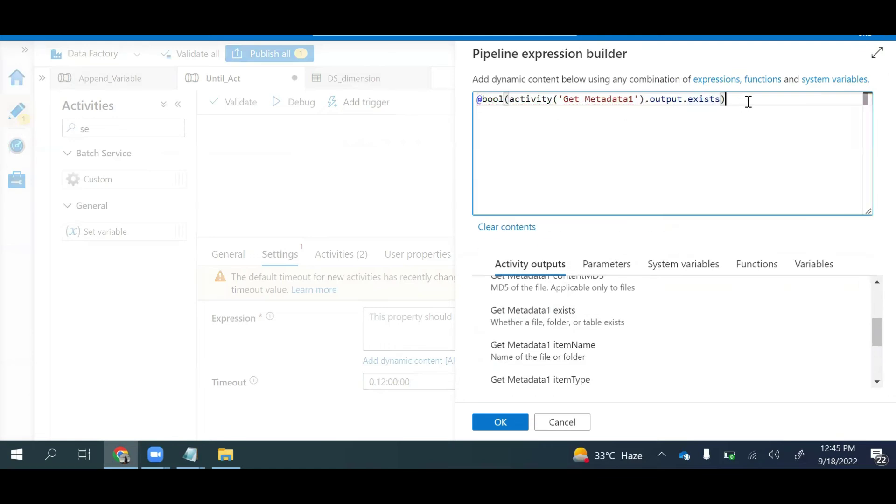
left_click(516, 424)
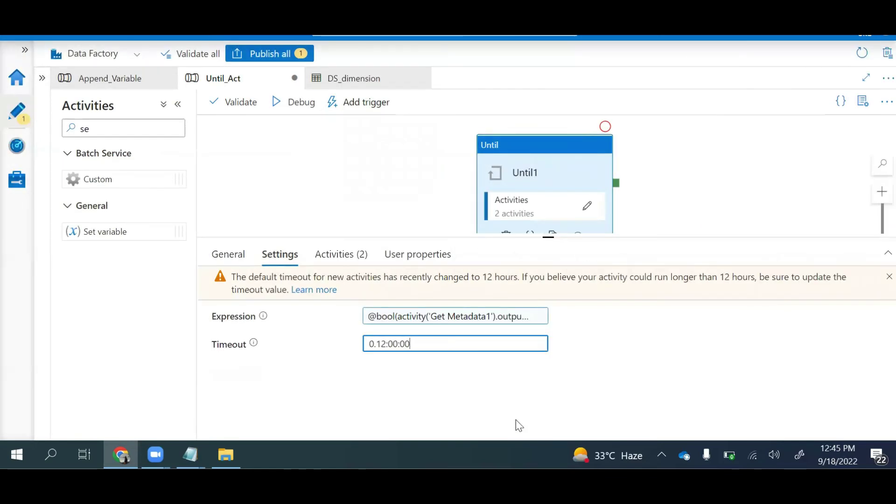
Step: Add a Copy data activity beside the Until activity and connect Until's success output to it
left_click_drag(104, 128, 61, 130)
type("cop")
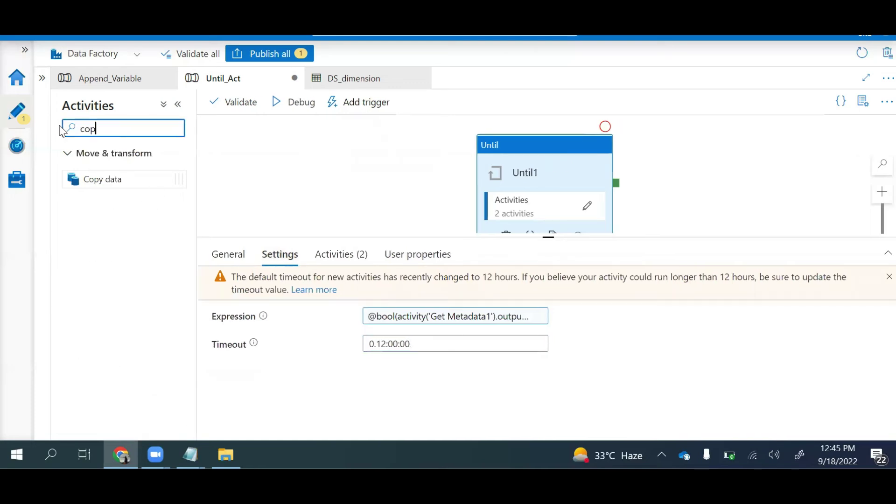
left_click(131, 181)
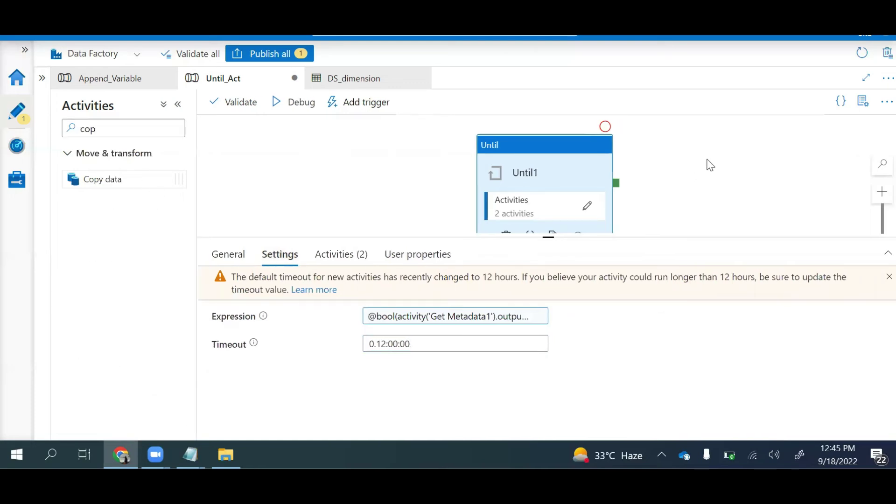
left_click_drag(125, 180, 760, 154)
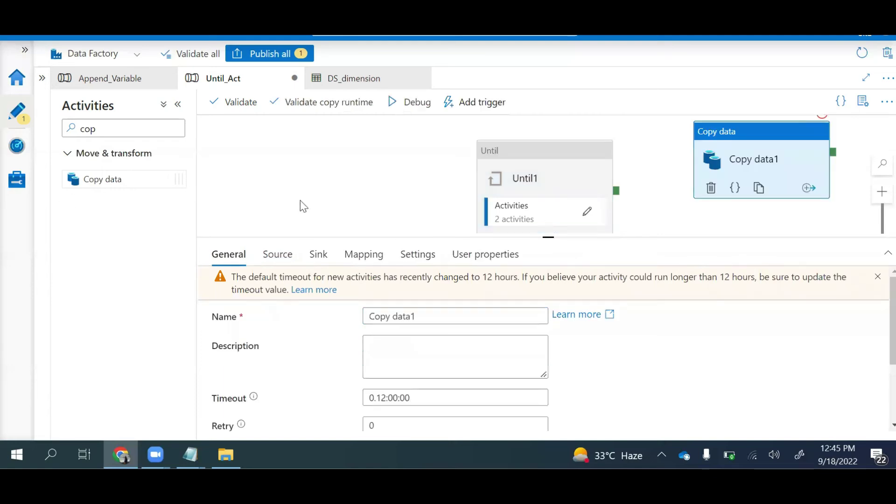
left_click_drag(618, 199, 741, 164)
Step: Set the Copy data activity's source dataset to DS_dimension and its sink dataset to DS_Src
left_click(756, 146)
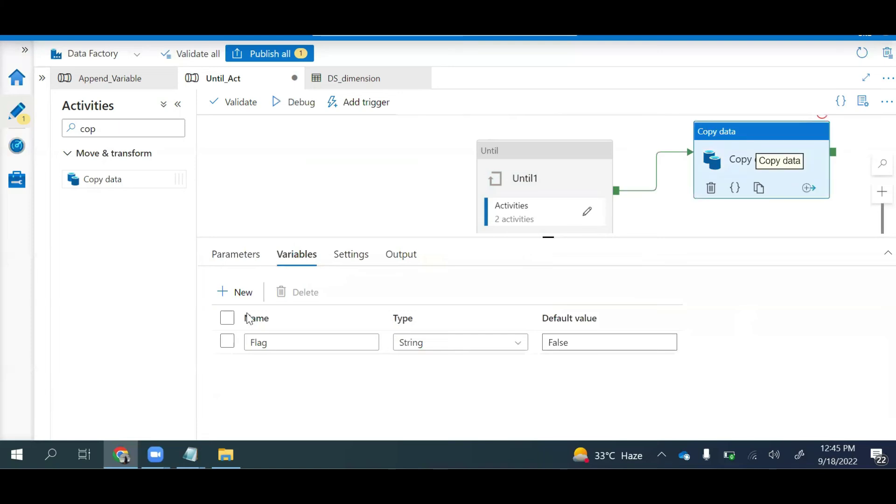
left_click(291, 255)
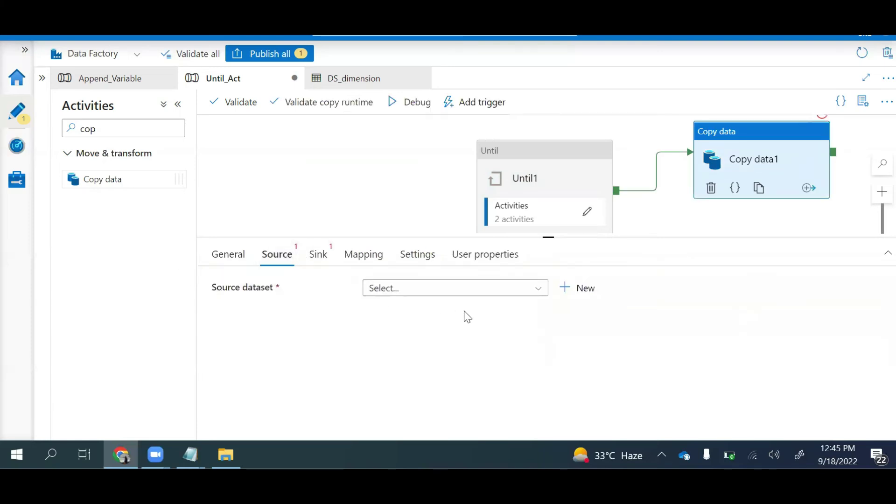
left_click(437, 291)
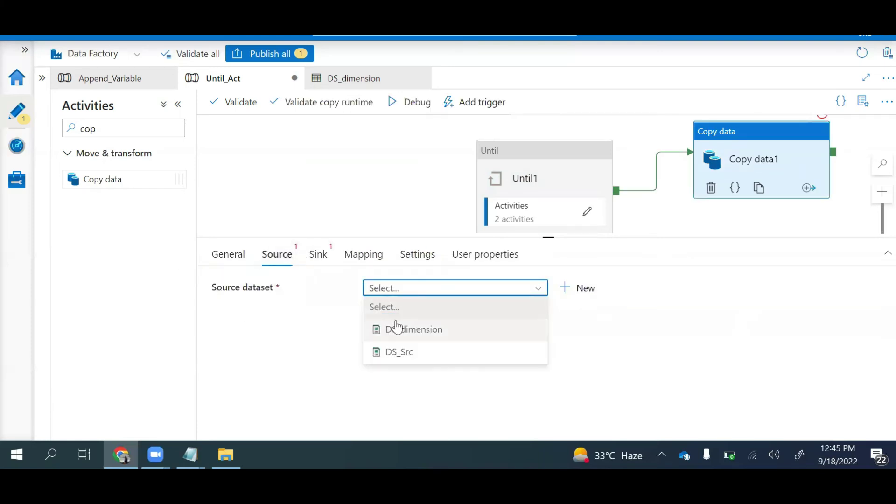
left_click(442, 333)
left_click(318, 256)
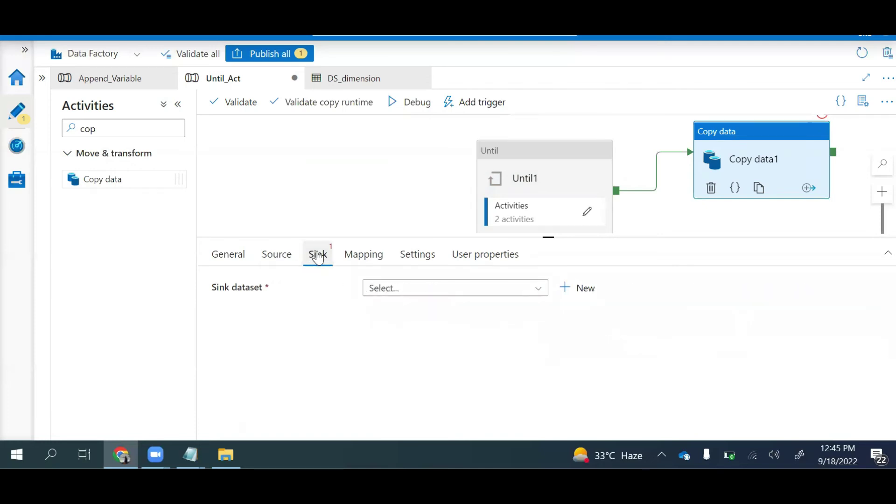
left_click(412, 289)
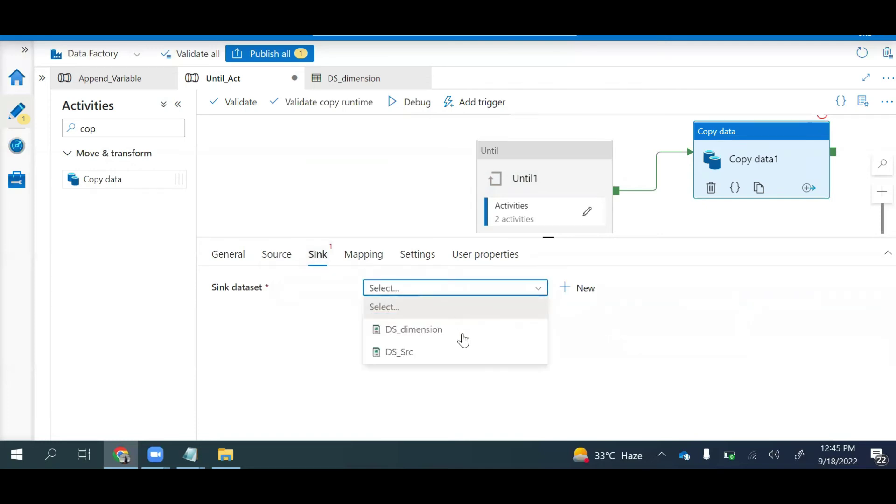
left_click(432, 353)
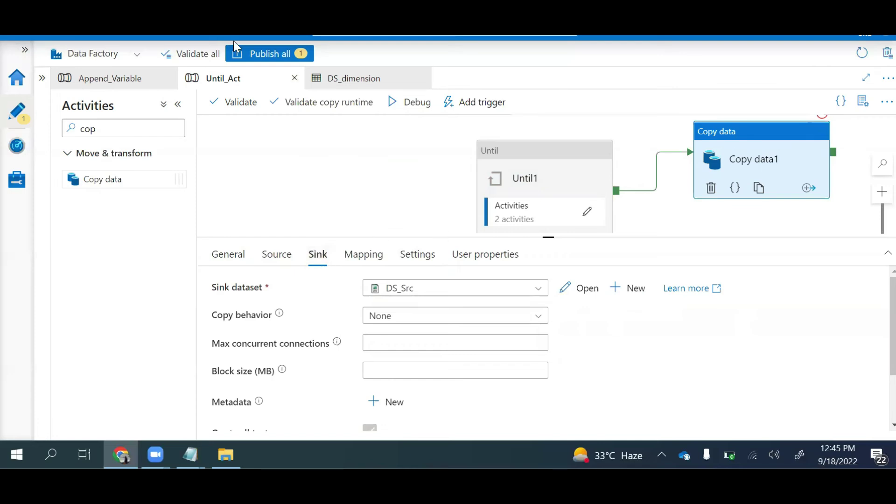
Step: Publish the pending Until_Act pipeline changes and trigger an on-demand run of the pipeline
left_click(238, 55)
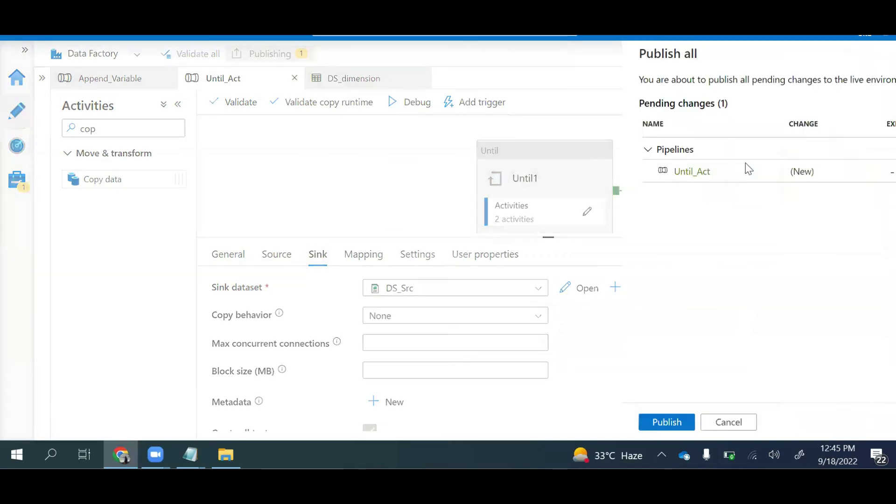
left_click(500, 422)
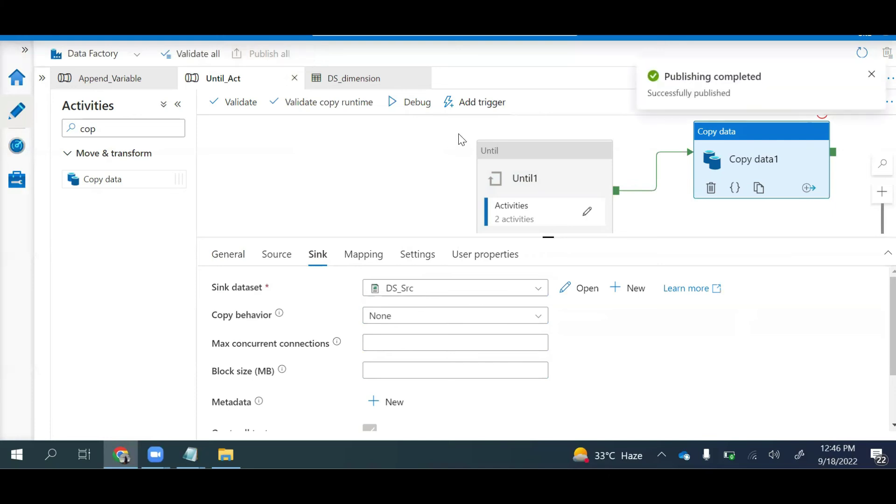
left_click(476, 102)
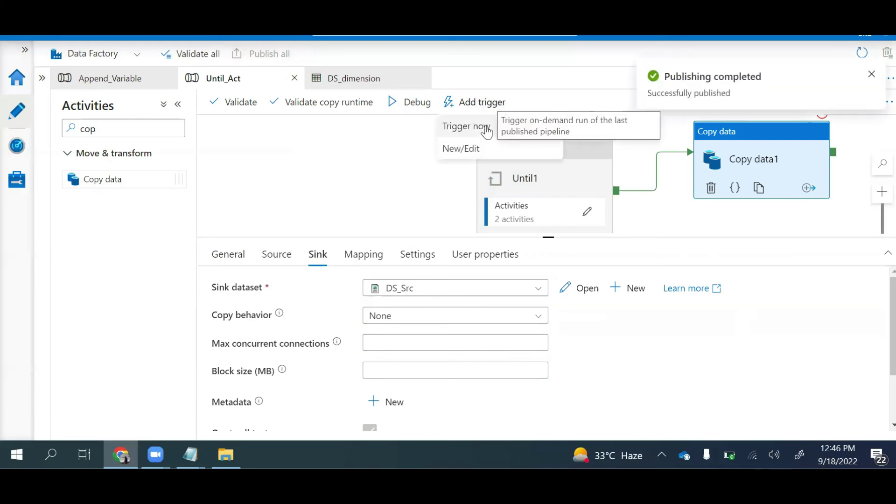
left_click(485, 128)
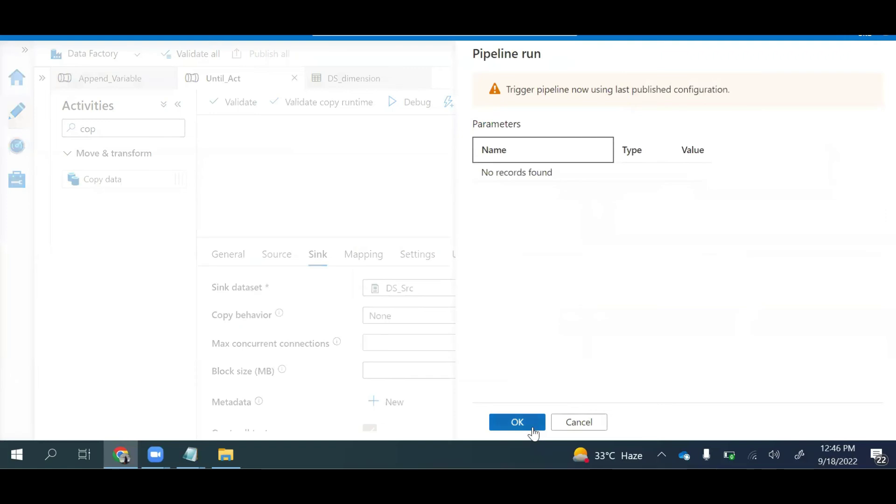
left_click(529, 422)
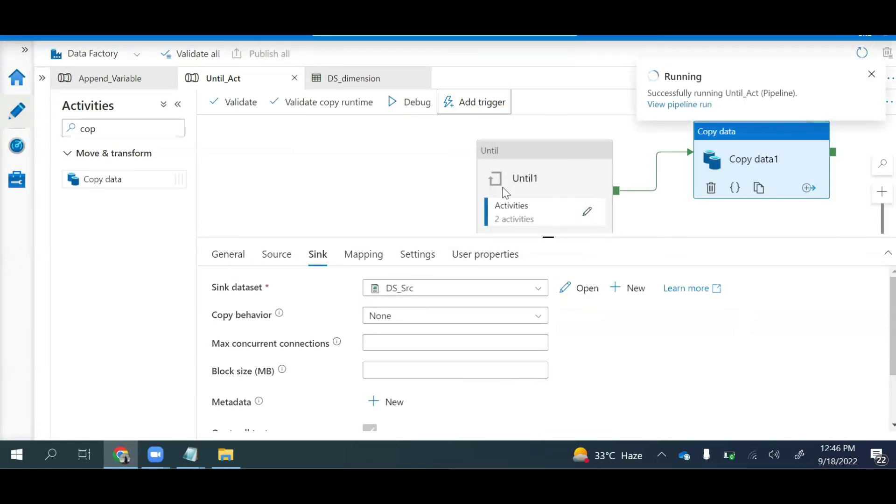
Step: Review the Until activity's expression and timeout settings along with the pipeline's variables
left_click(533, 170)
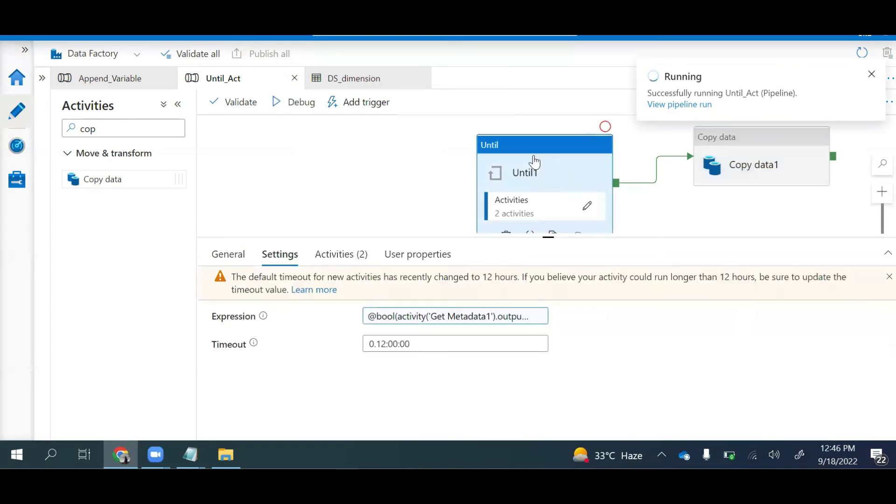
left_click(286, 207)
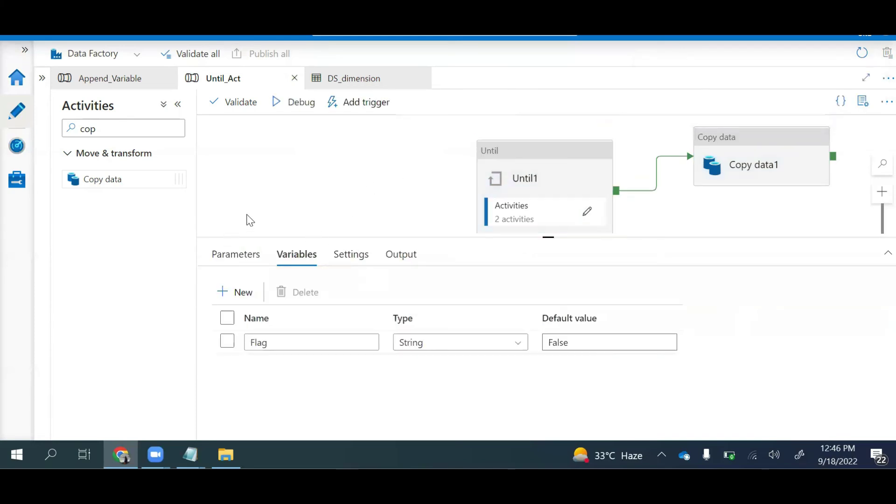
left_click(524, 150)
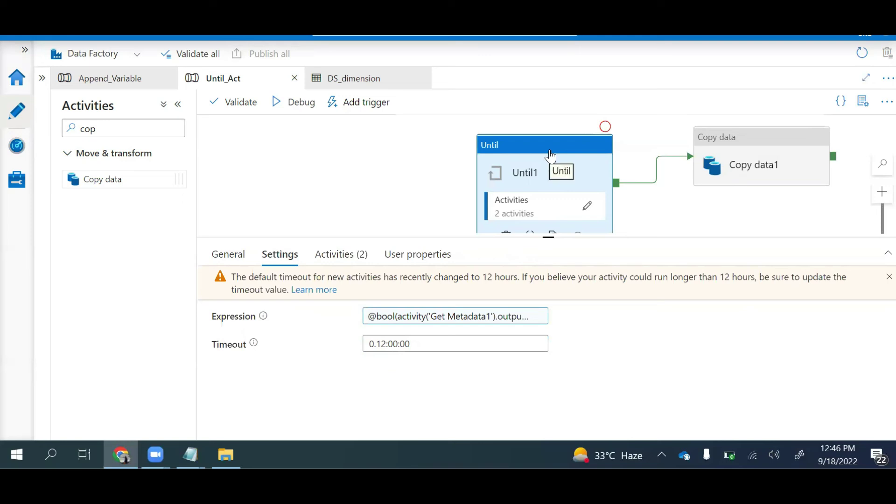
Step: Review the Get Metadata and Set variable activities inside the Until loop, along with the Until activity's own activities list and settings
left_click(586, 206)
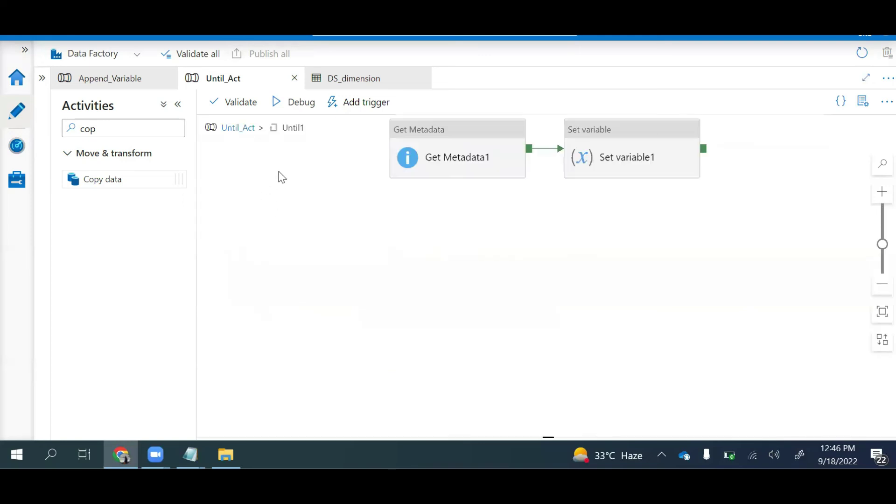
left_click(476, 131)
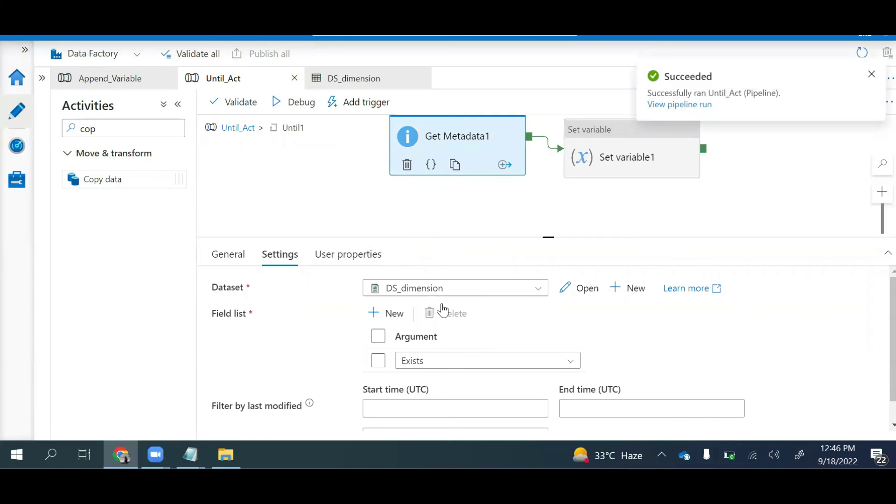
left_click(616, 139)
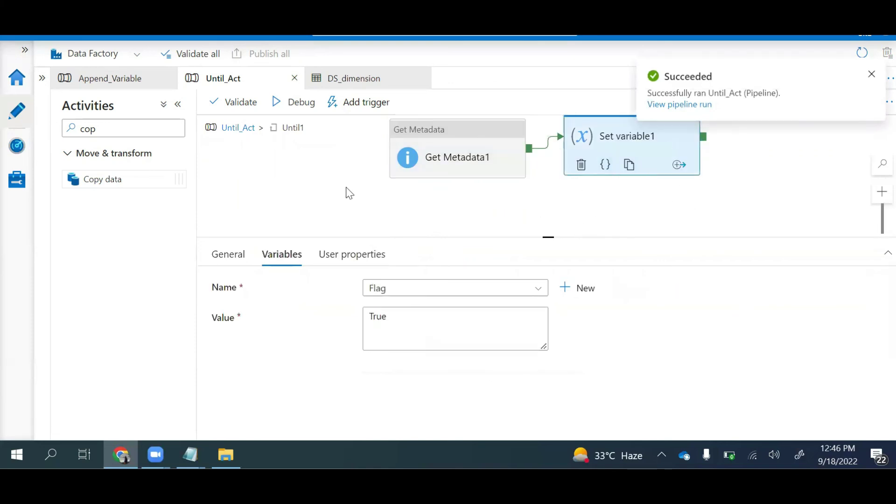
left_click(233, 134)
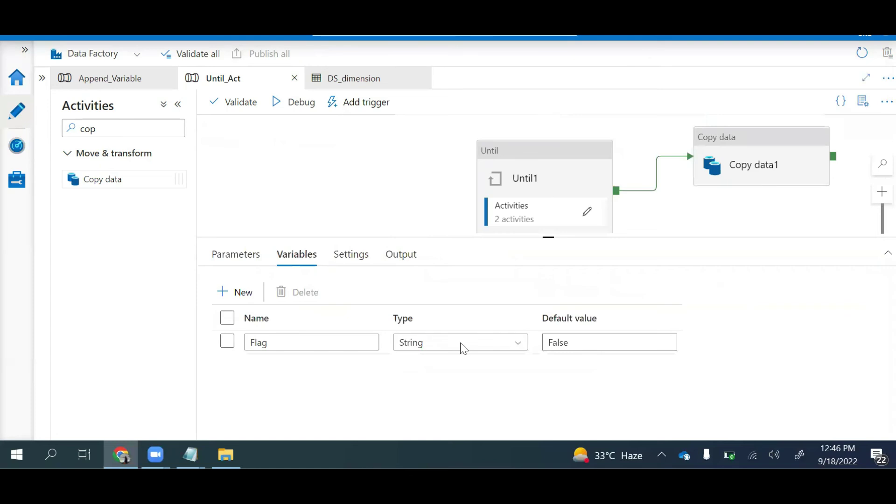
left_click(440, 153)
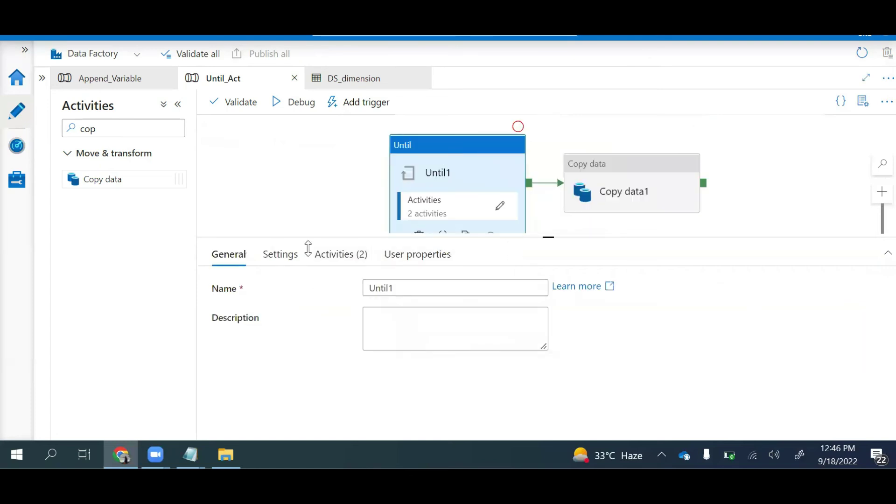
left_click(330, 257)
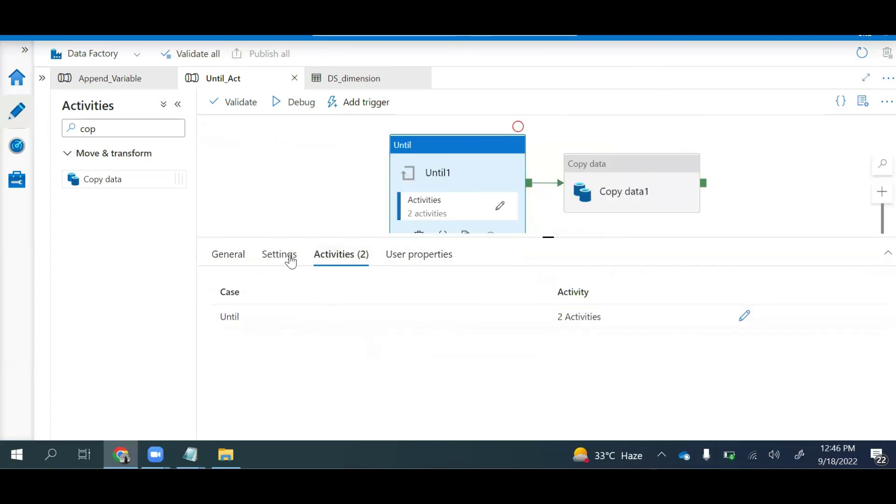
left_click(290, 260)
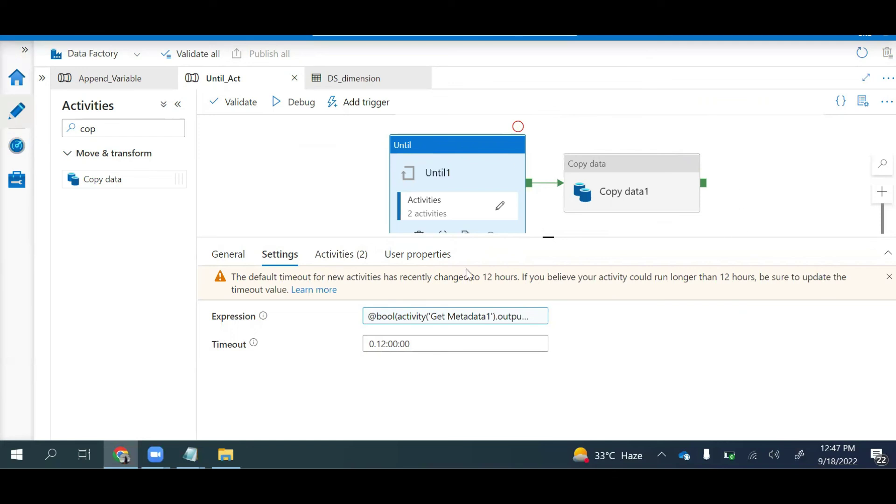
Step: Trigger another on-demand run of the Until_Act pipeline using the last published configuration
left_click(363, 103)
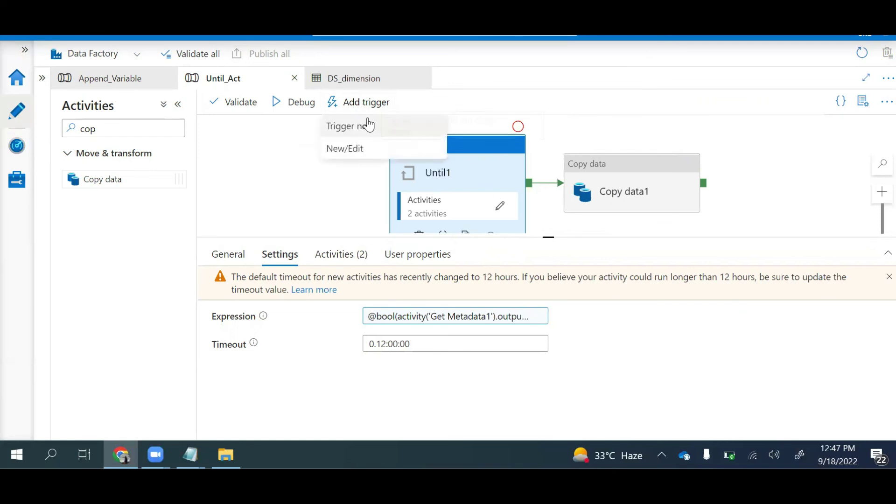
left_click(367, 126)
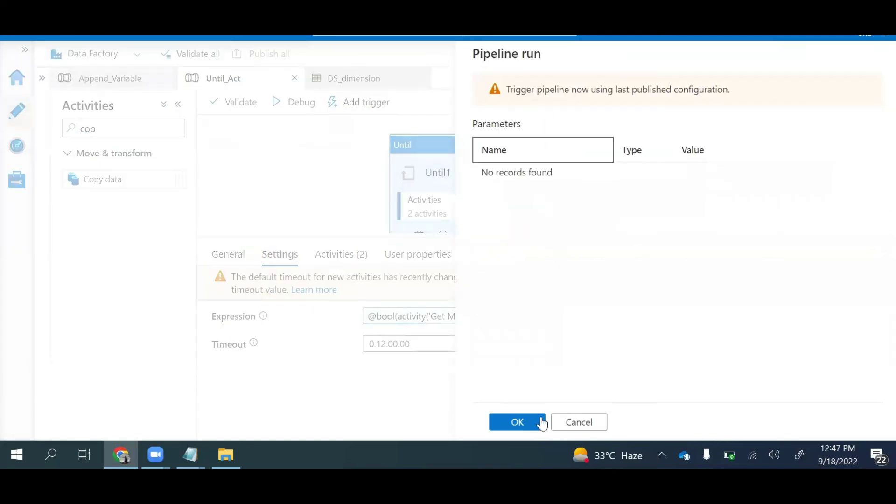
left_click(516, 422)
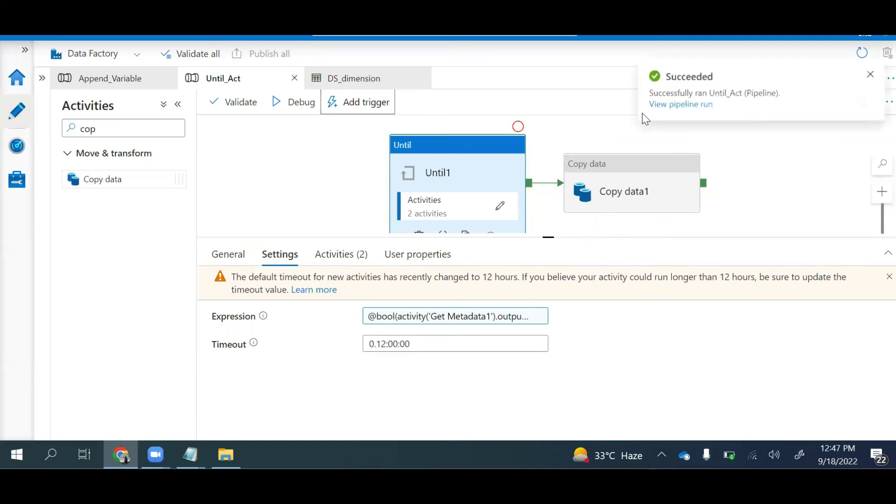
Step: Open the activity runs of the triggered Until_Act run and examine the output of Until1
left_click(687, 104)
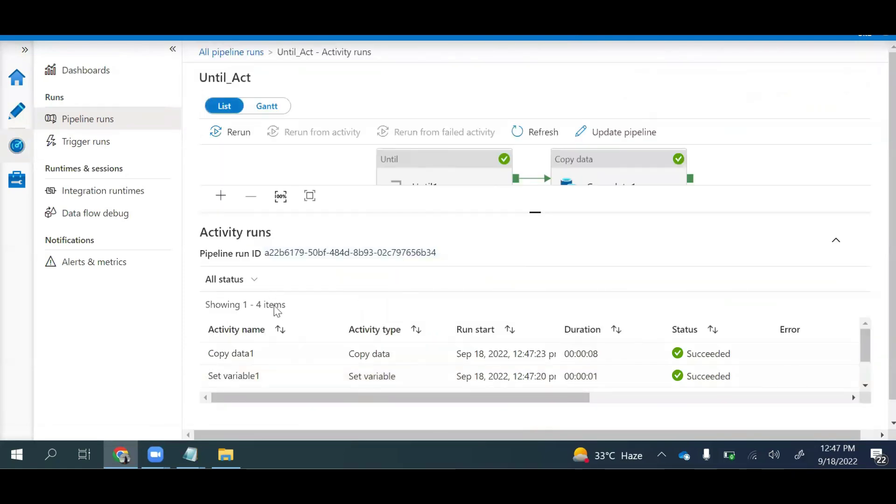
left_click_drag(863, 345, 863, 371)
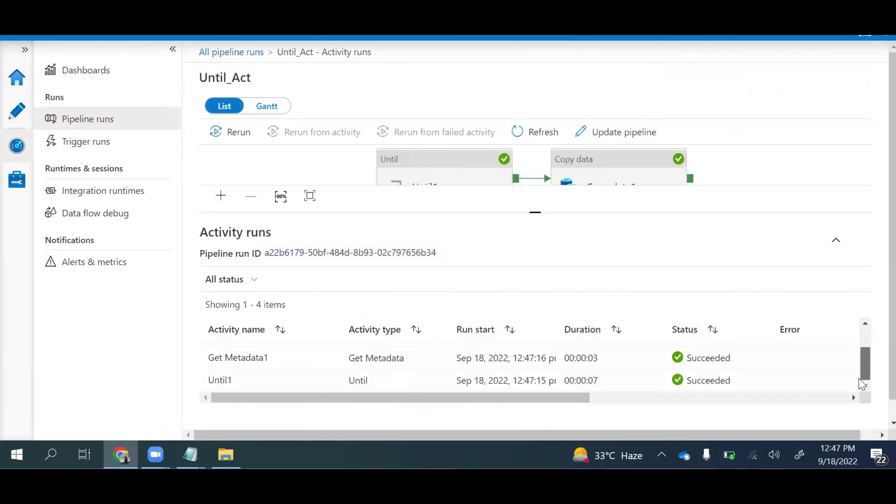
mouse_move(270, 378)
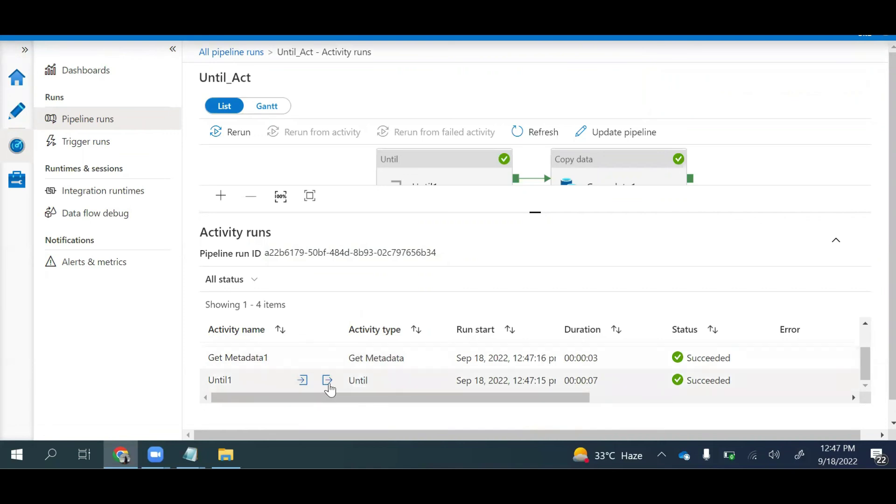
left_click(327, 381)
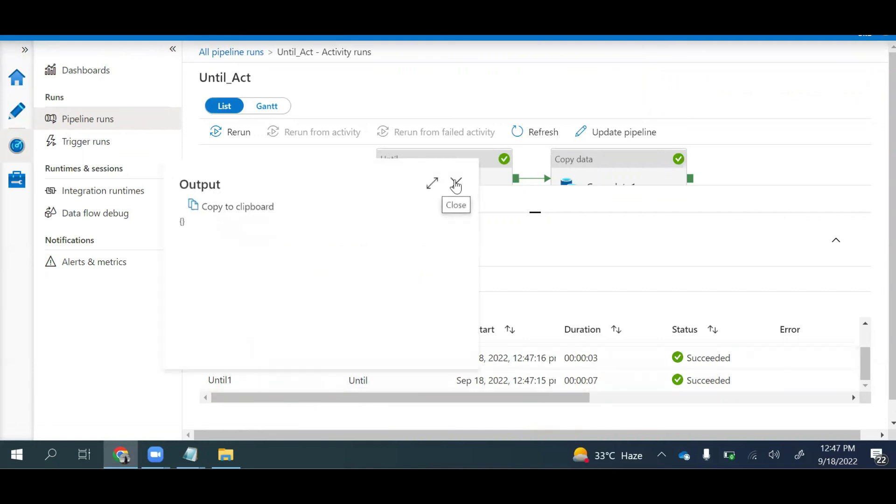
left_click(456, 187)
Step: Examine the output of the Get Metadata1 activity run, checking its exists value
mouse_move(326, 358)
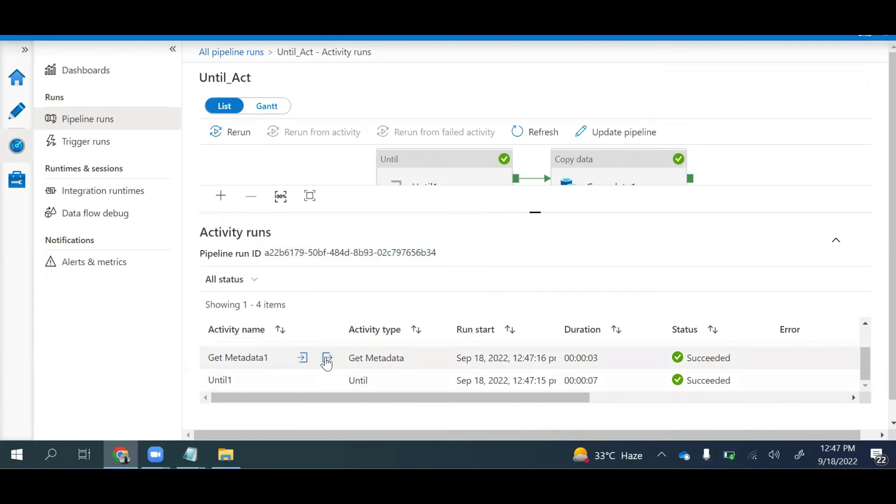
left_click(328, 359)
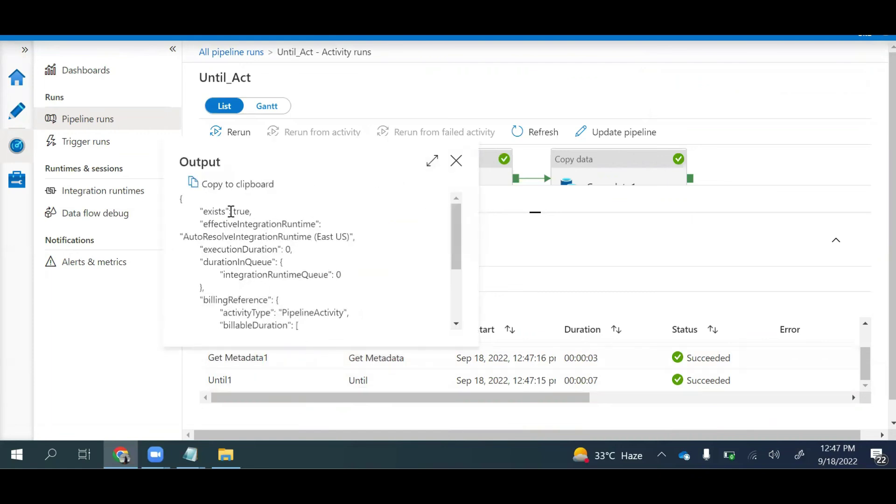
left_click_drag(231, 211, 252, 211)
left_click(456, 162)
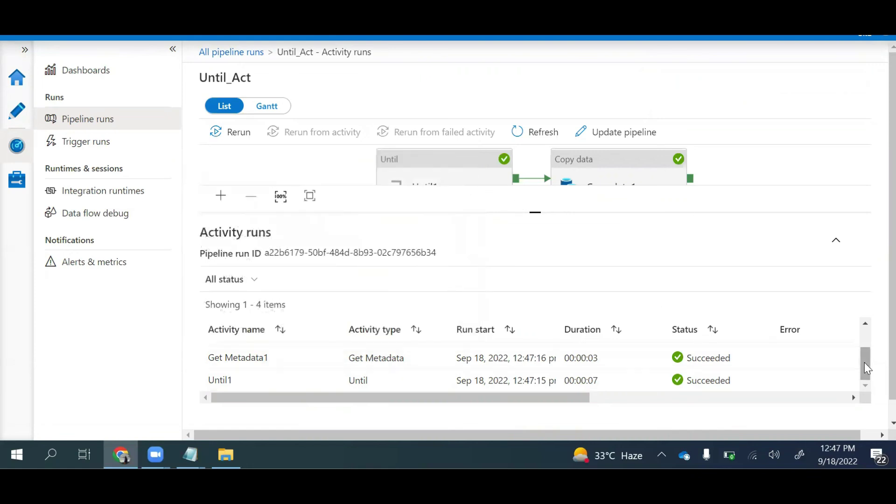
Step: Examine the output of the Set variable1 activity run and enlarge the pipeline diagram area above the activity runs
left_click_drag(866, 366, 865, 348)
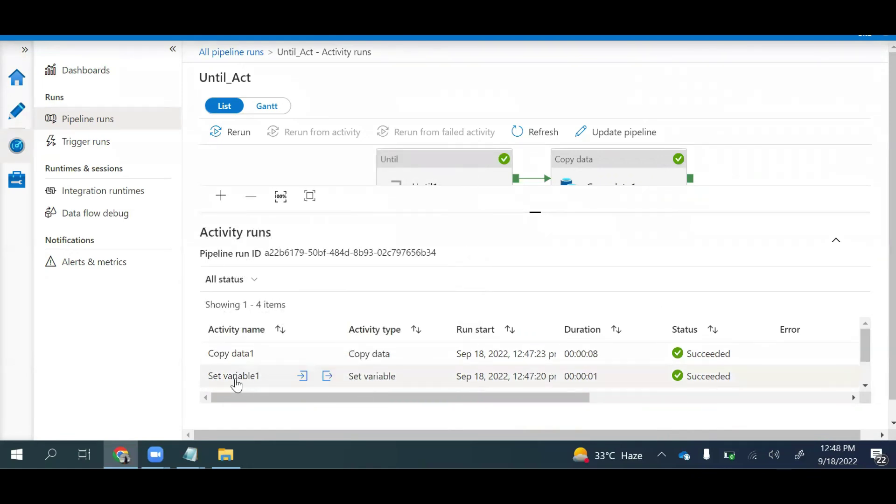
left_click(328, 376)
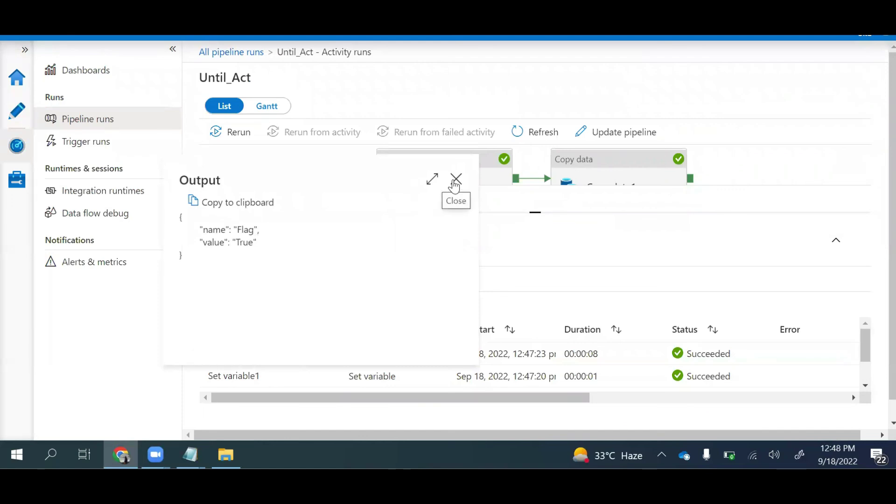
left_click(456, 179)
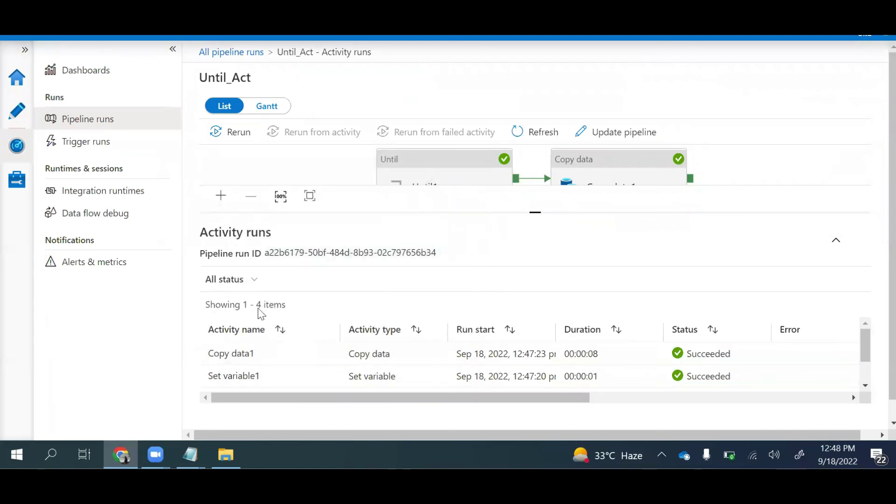
left_click_drag(533, 213, 536, 282)
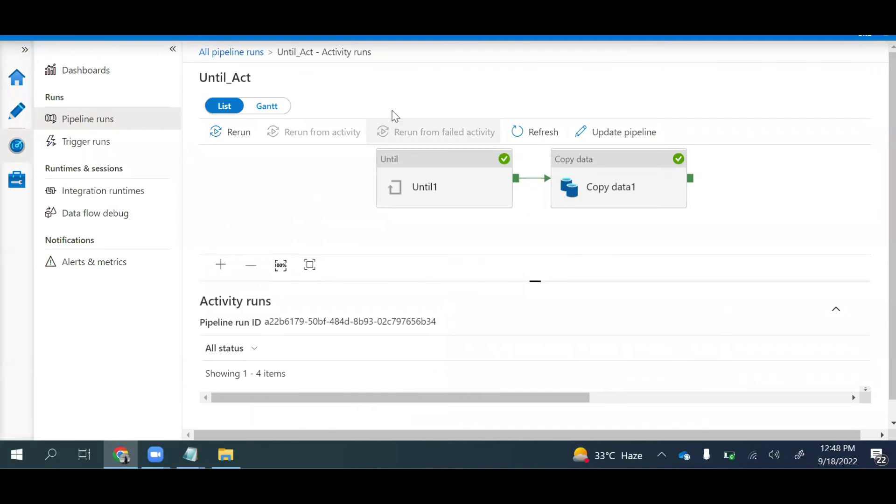